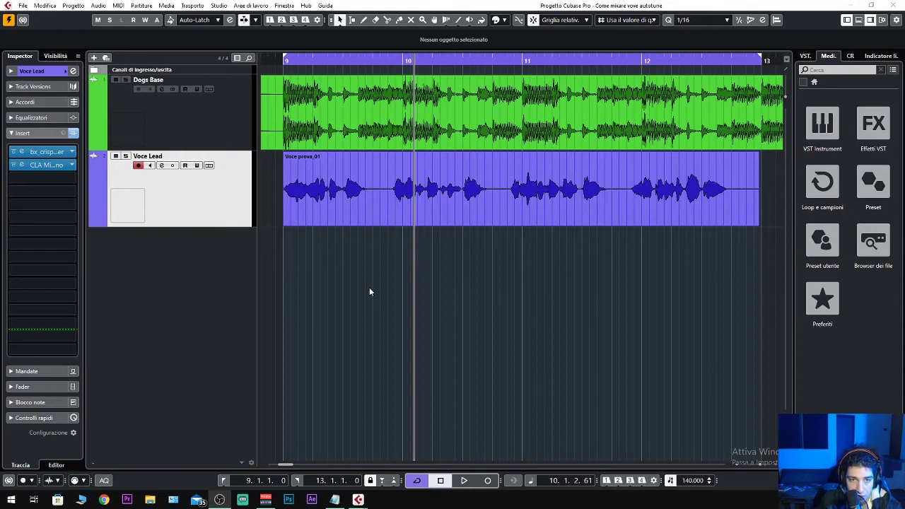
# Play back the lead vocal together with the Dogs Base track, stopping near the end of the looped section
pyautogui.click(369, 287)
pyautogui.press('space')
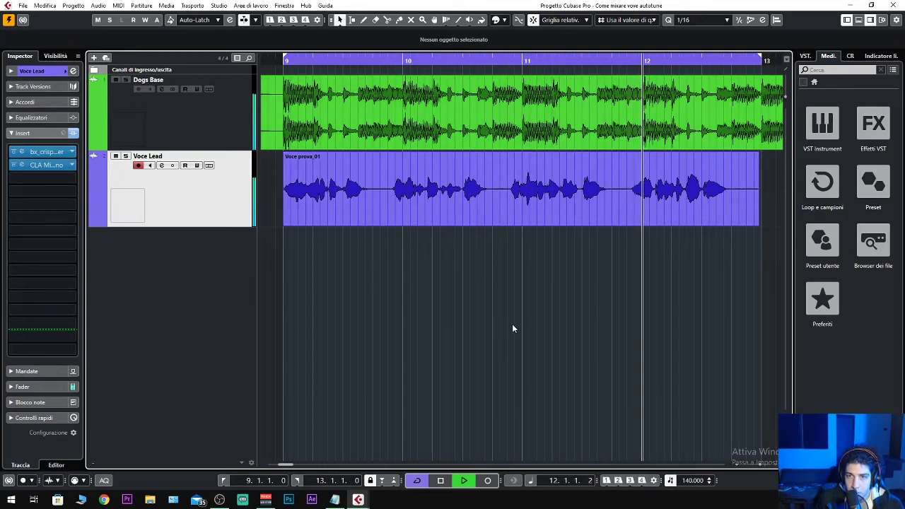
pyautogui.press('space')
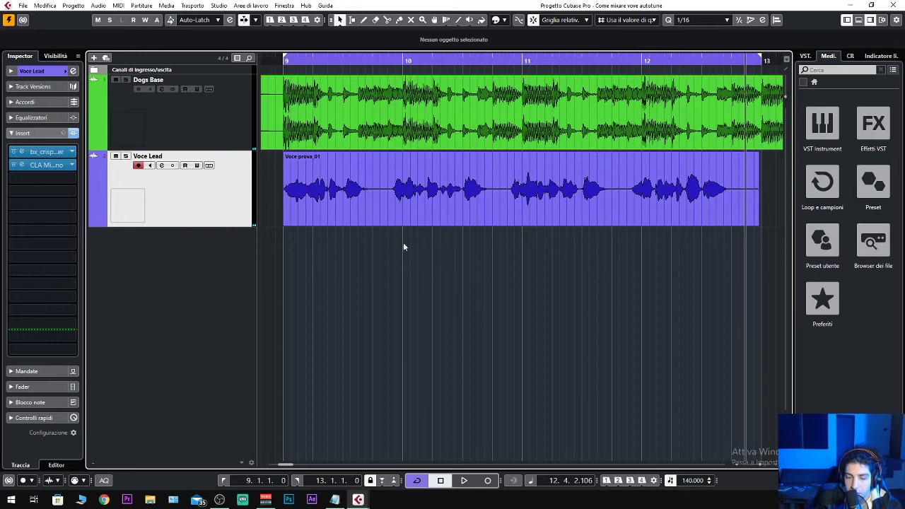
# Duplicate the Voce Lead track with its audio and rename the copy Voce Terza
pyautogui.rightClick(226, 218)
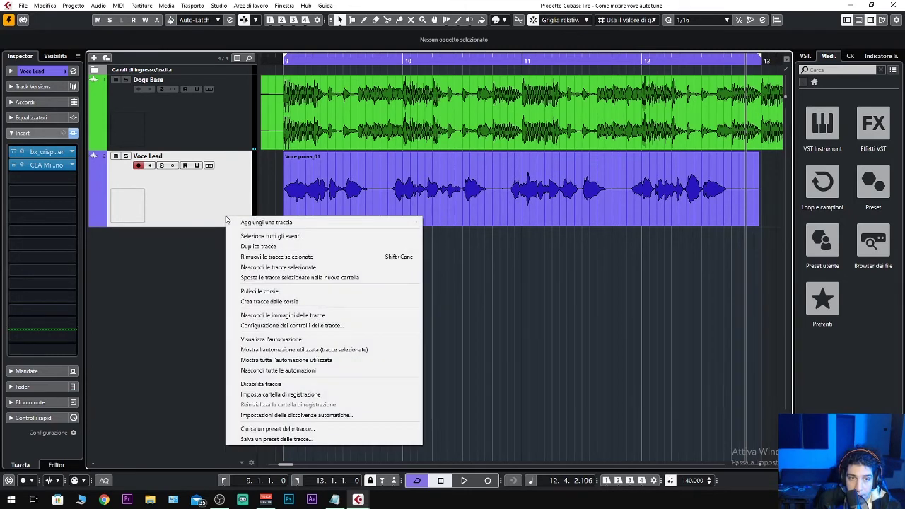
pyautogui.click(268, 247)
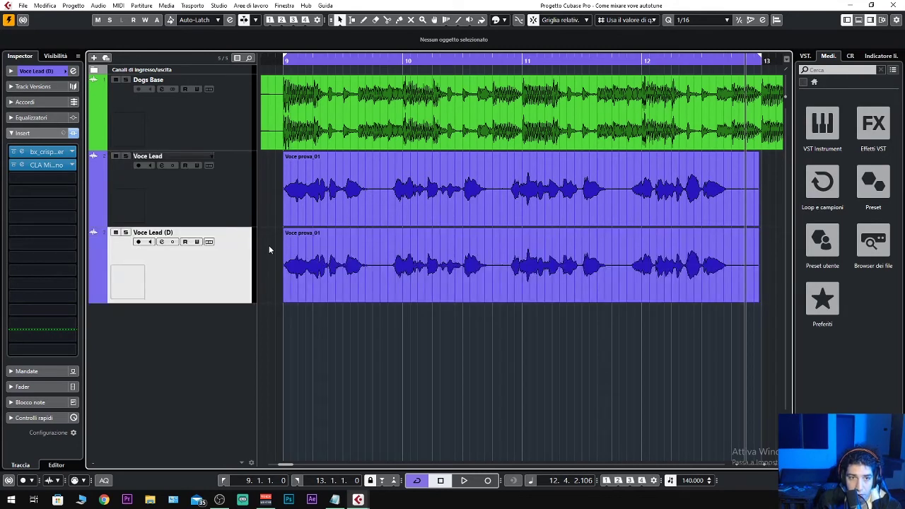
pyautogui.doubleClick(187, 235)
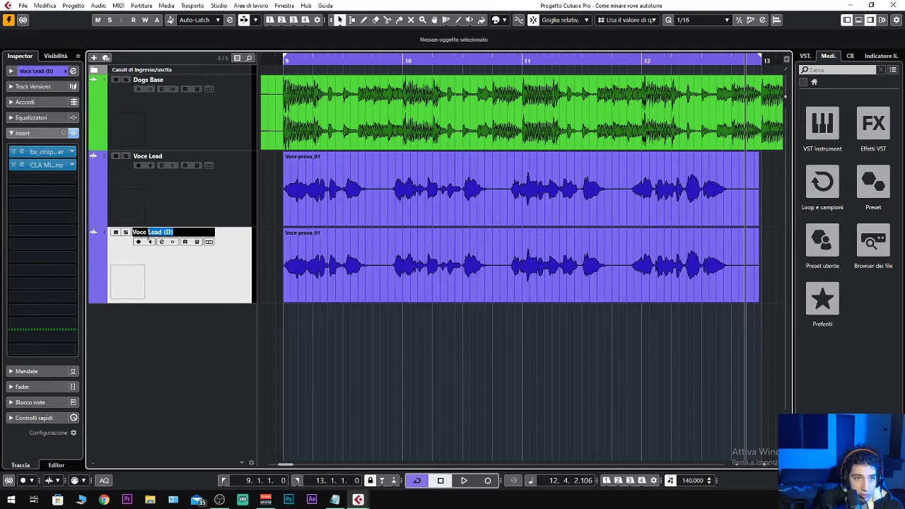
pyautogui.write('Terza')
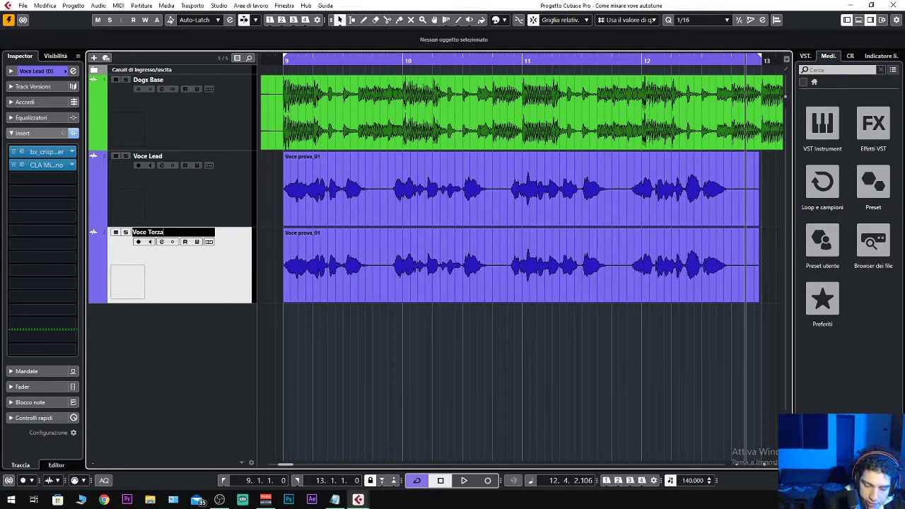
pyautogui.press('Return')
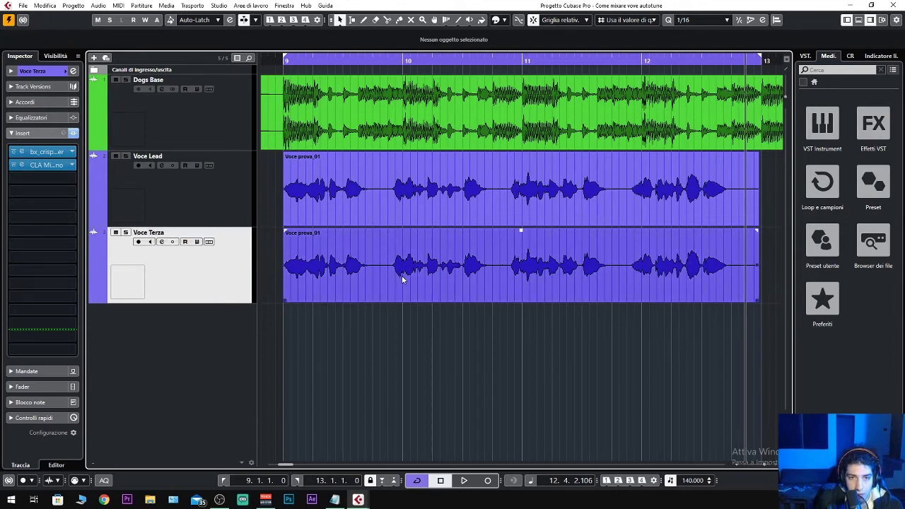
# Duplicate the Voce Terza track and rename the copy Voce Quinta
pyautogui.rightClick(216, 281)
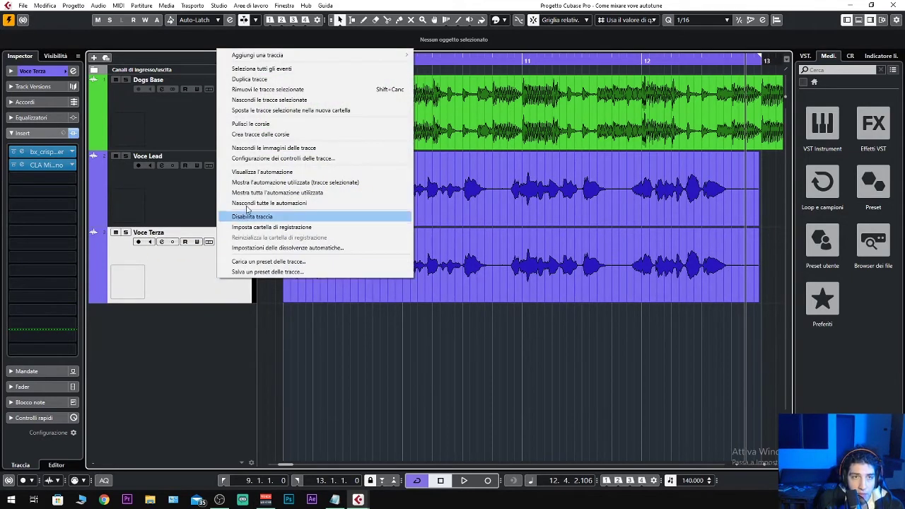
pyautogui.press('Escape')
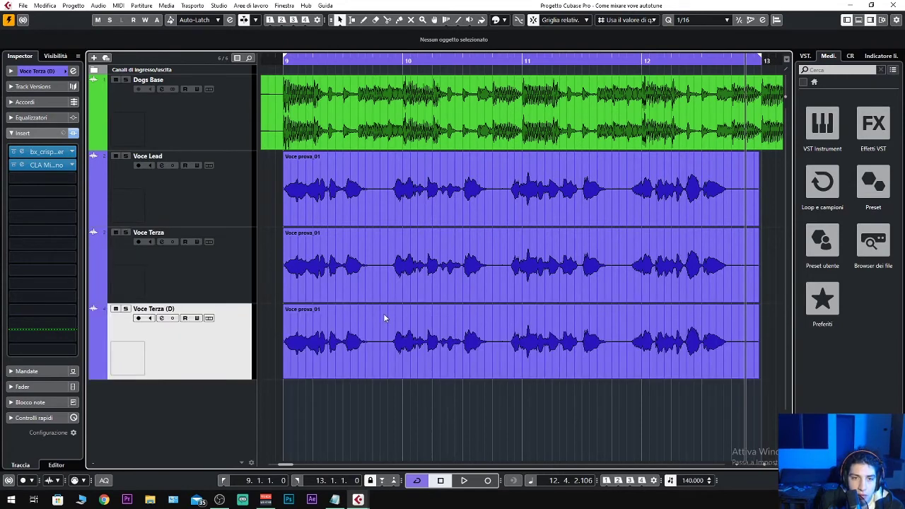
pyautogui.doubleClick(170, 309)
pyautogui.moveTo(174, 308); pyautogui.dragTo(148, 309)
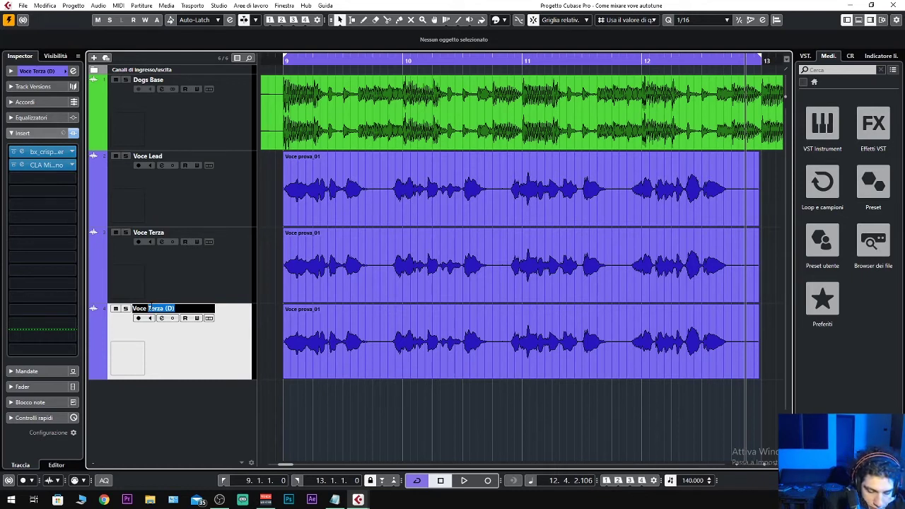
pyautogui.write('Q')
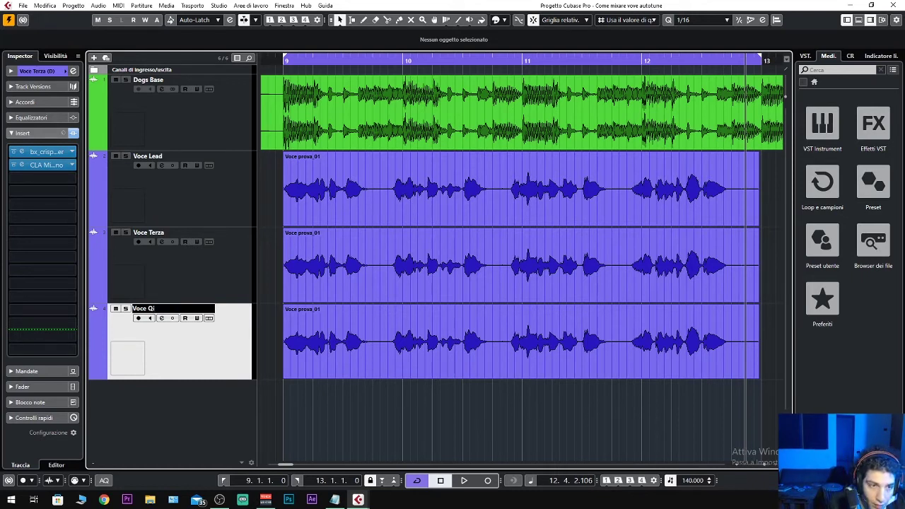
pyautogui.write('uinta')
pyautogui.press('Return')
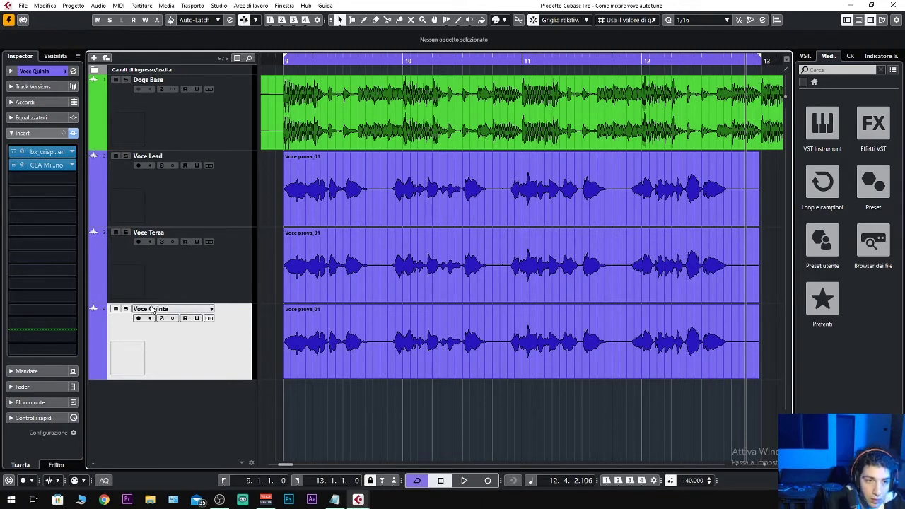
# Mute the Voce Quinta track and remove the CLA MixHub Mono insert from Voce Terza, discarding the plug-in's changes
pyautogui.click(117, 309)
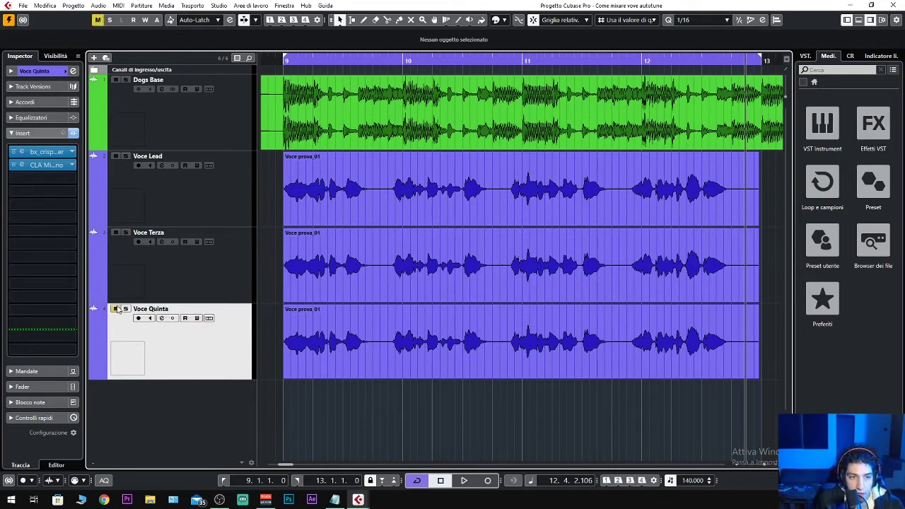
pyautogui.click(176, 282)
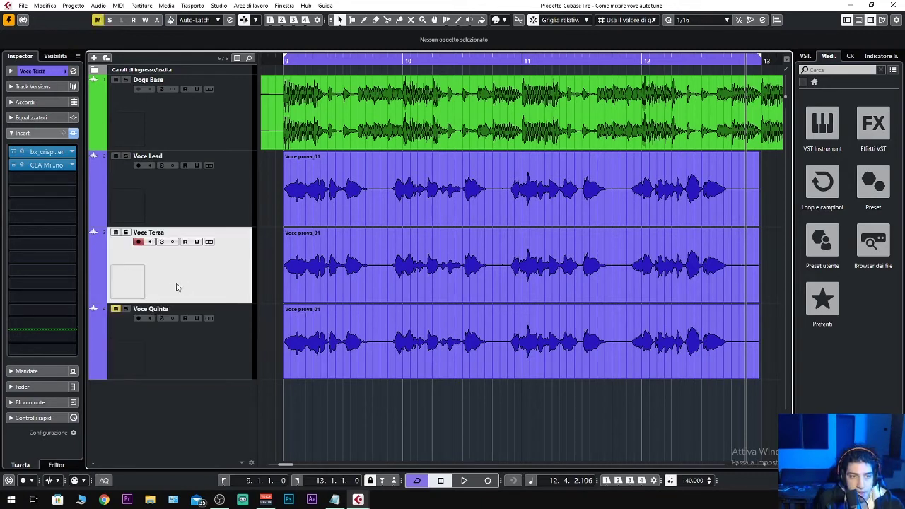
pyautogui.click(53, 166)
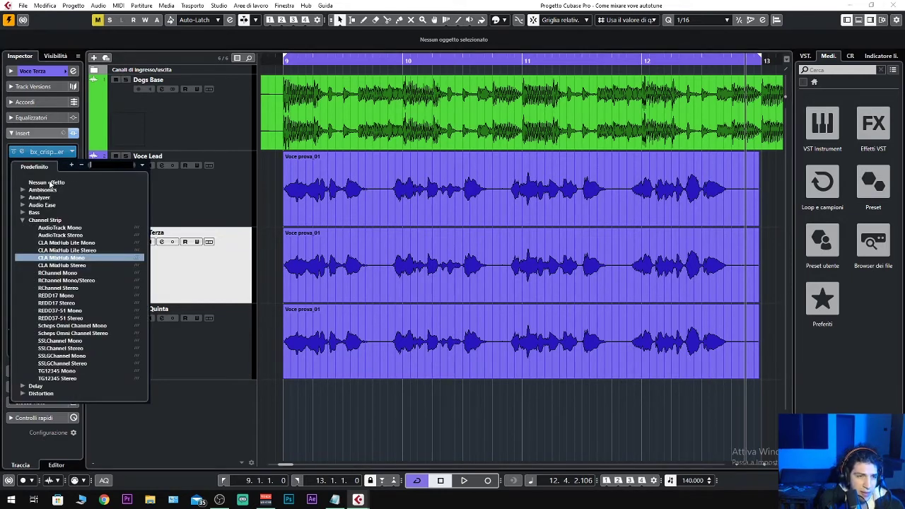
pyautogui.click(47, 182)
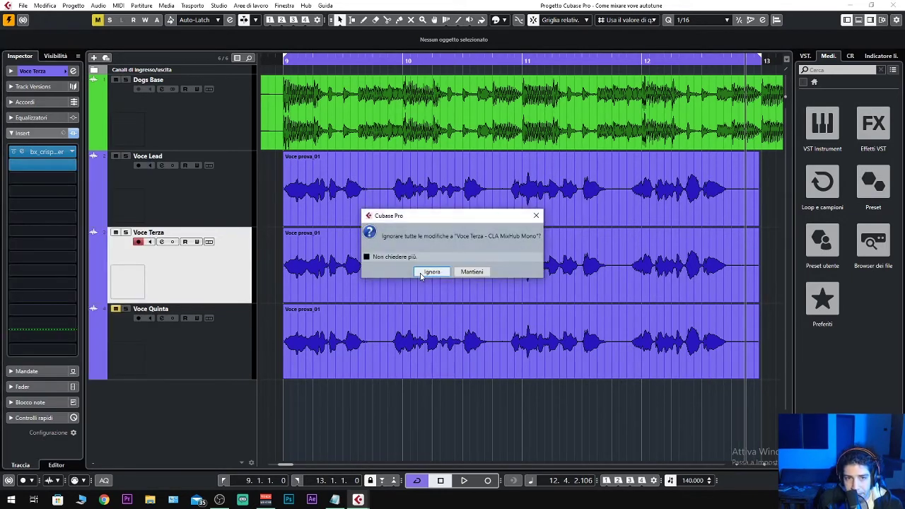
pyautogui.click(424, 272)
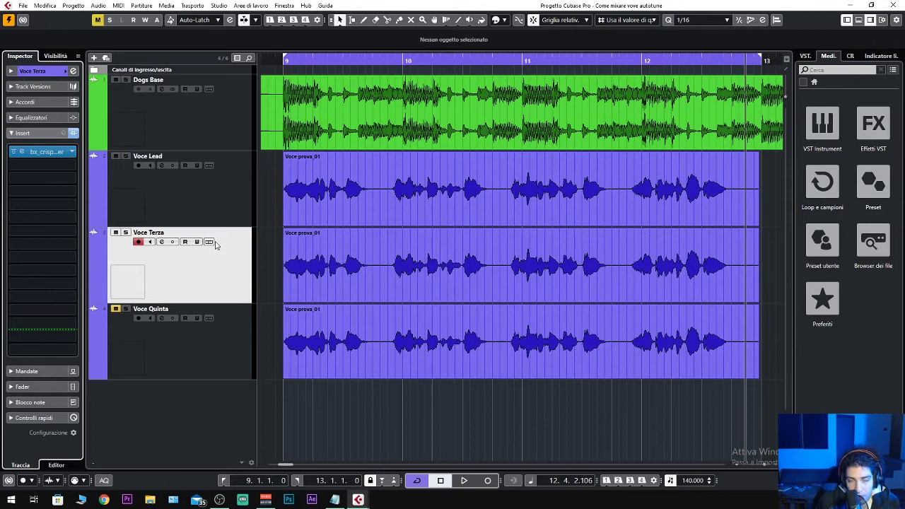
# Remove the CLA MixHub Mono insert from the Voce Quinta track, discarding the plug-in's changes
pyautogui.click(205, 340)
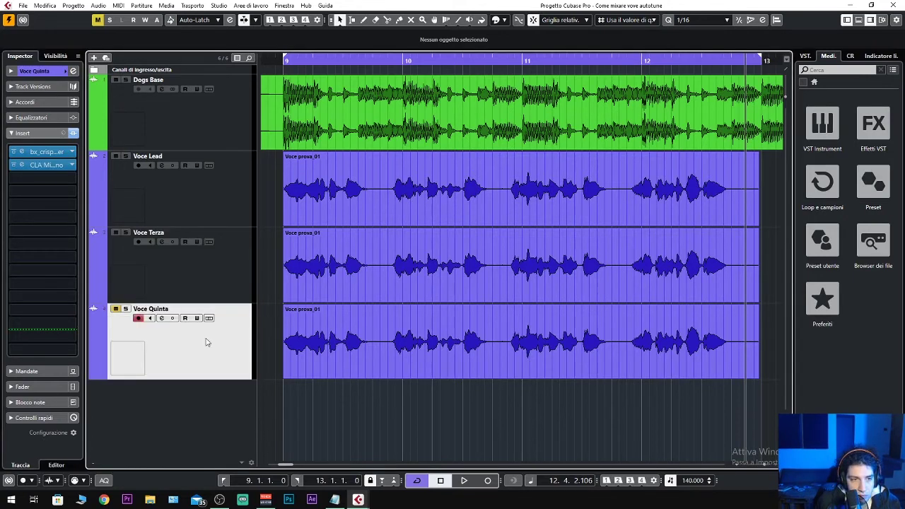
pyautogui.click(72, 168)
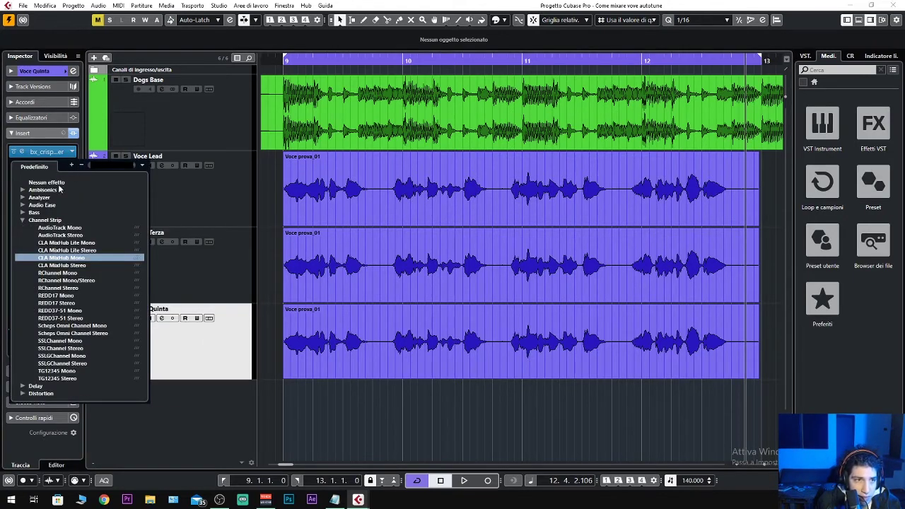
pyautogui.click(62, 183)
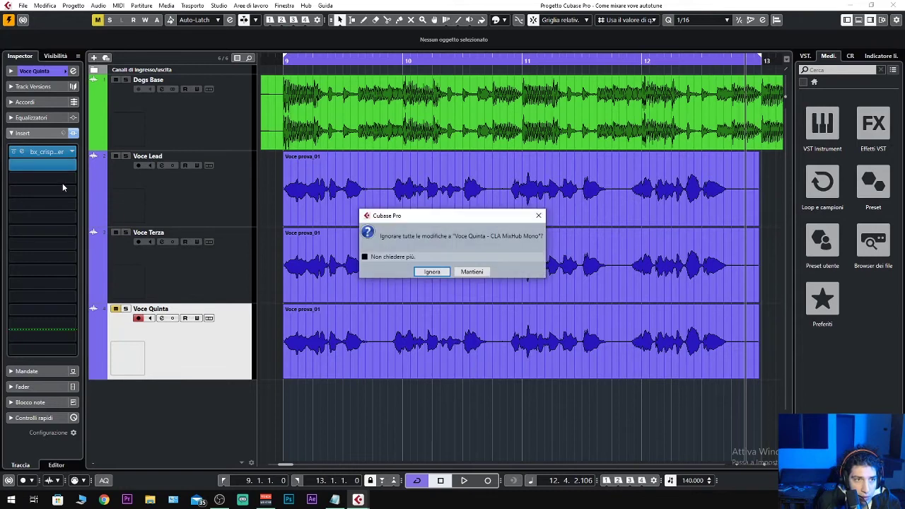
pyautogui.click(432, 272)
# Remove the bx_crispytuner insert from the Voce Terza track, discarding the plug-in's changes
pyautogui.click(230, 277)
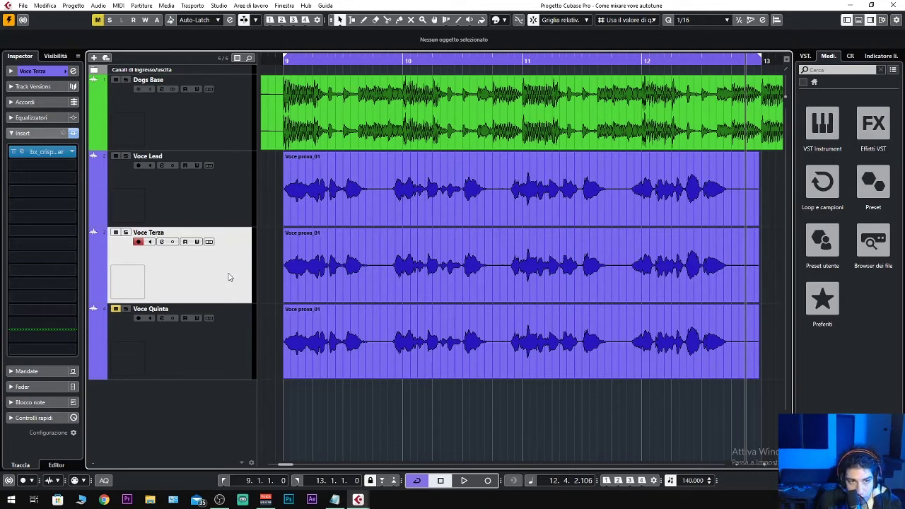
pyautogui.click(223, 210)
pyautogui.click(236, 265)
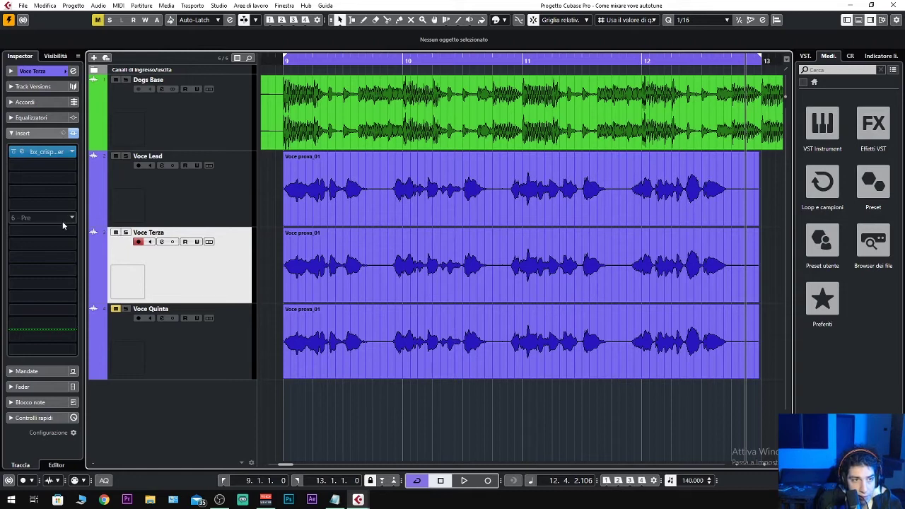
pyautogui.click(72, 165)
pyautogui.press('Escape')
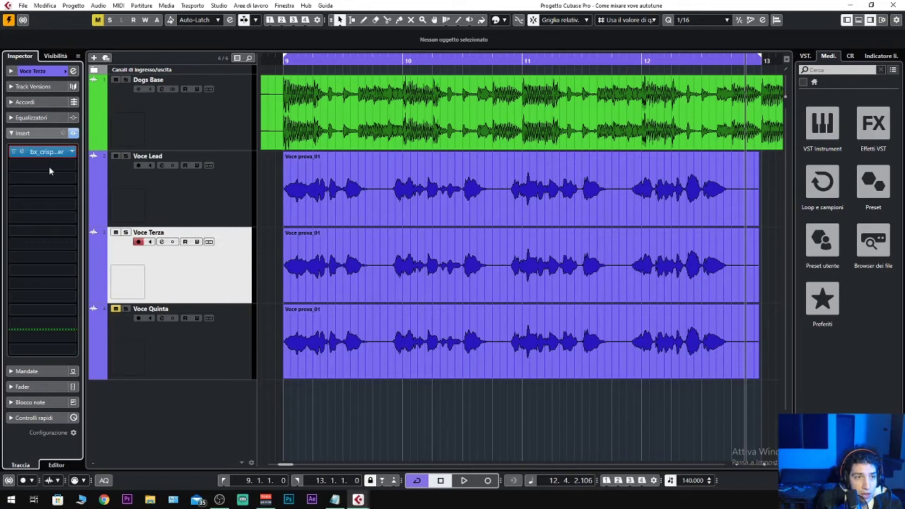
pyautogui.click(435, 269)
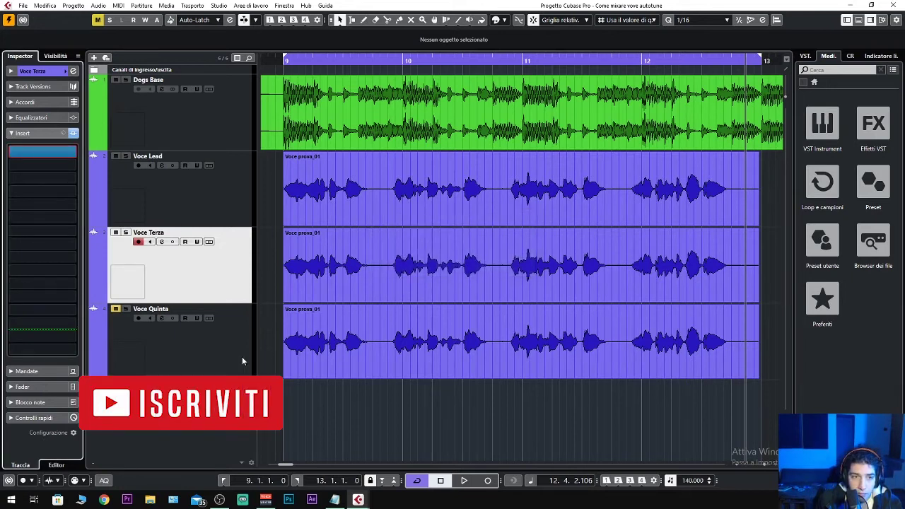
# Remove the bx_crispytuner insert from the Voce Quinta track, discarding the plug-in's changes
pyautogui.click(241, 361)
pyautogui.click(71, 153)
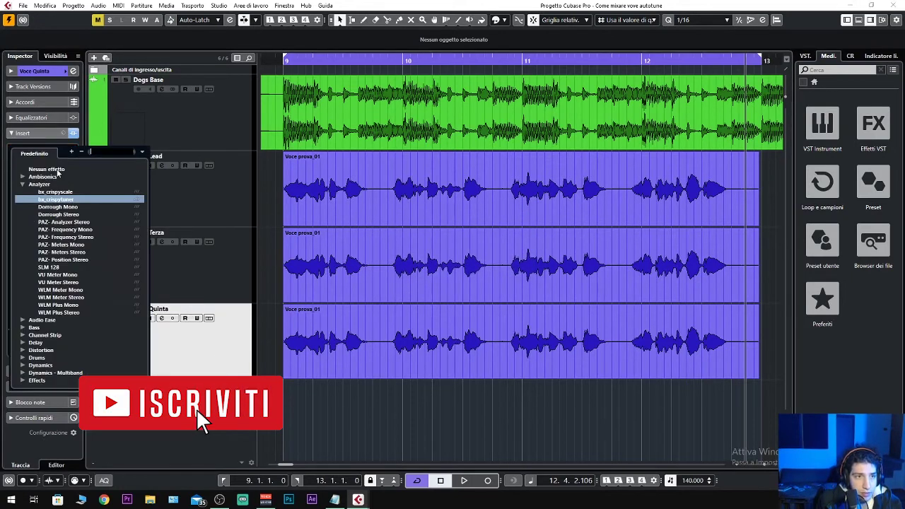
pyautogui.click(58, 171)
pyautogui.click(427, 272)
# Load the Auto-Tune EFX pitch-shift plug-in into the first insert slot of the Voce Terza track
pyautogui.click(229, 286)
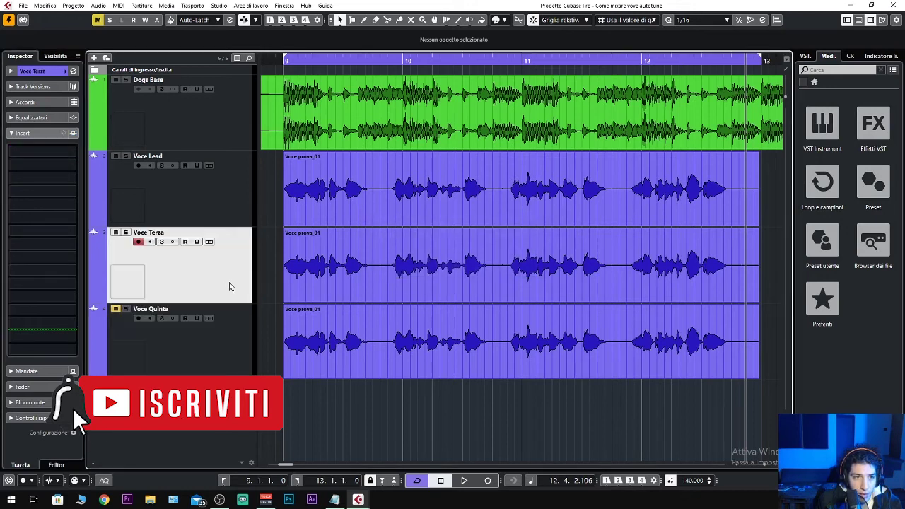
pyautogui.click(42, 151)
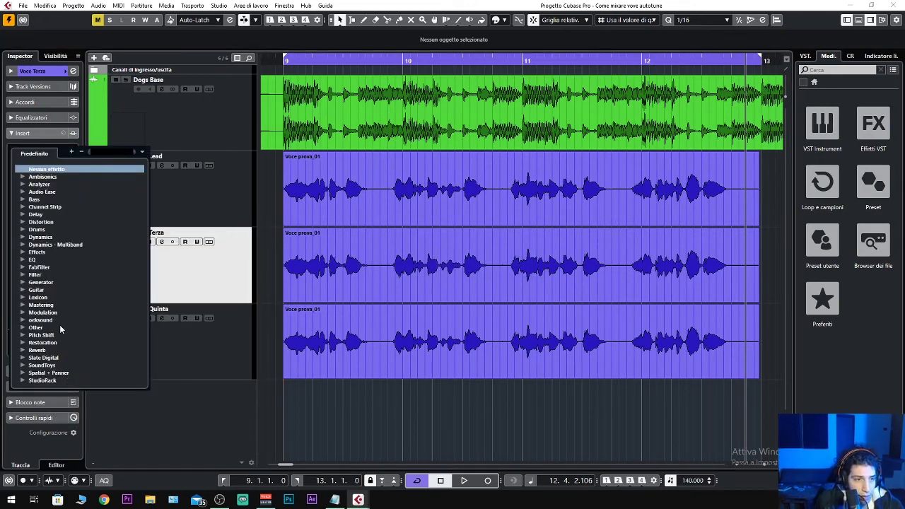
pyautogui.click(23, 342)
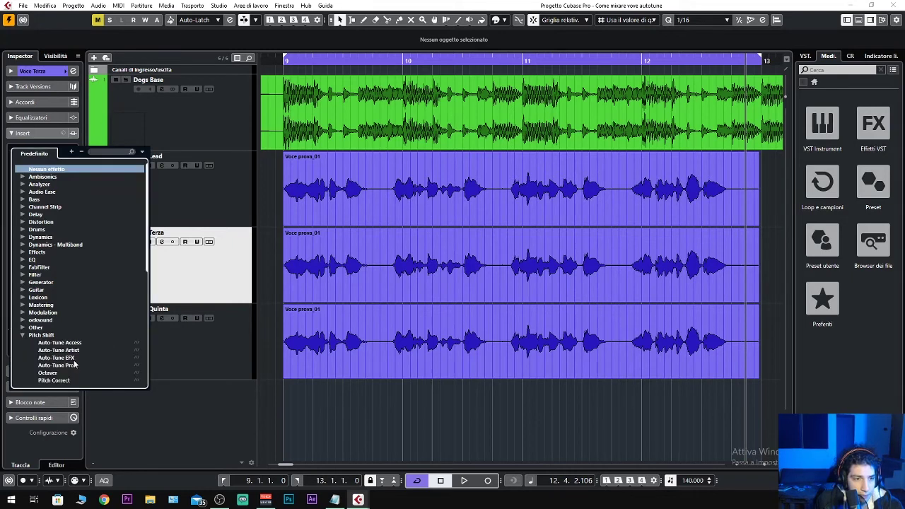
pyautogui.press('Escape')
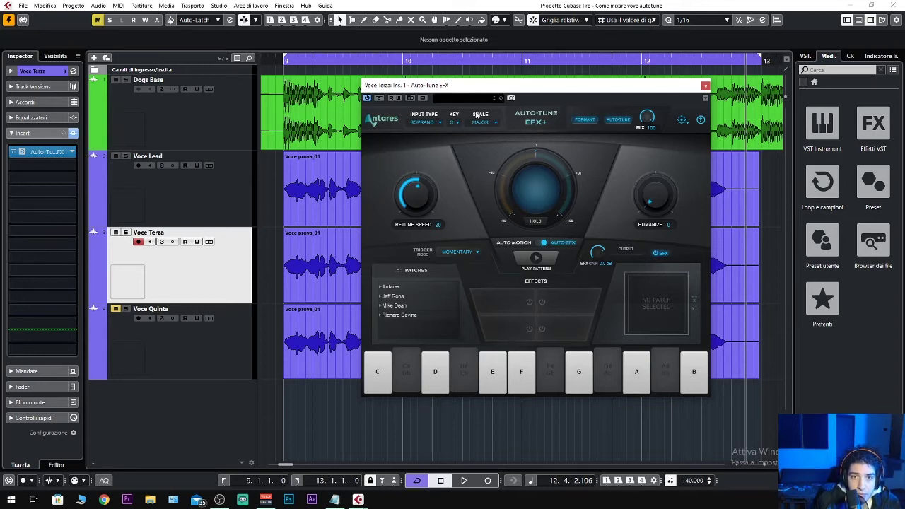
# Set the Auto-Tune EFX+ key to C and the scale to Minor
pyautogui.click(454, 124)
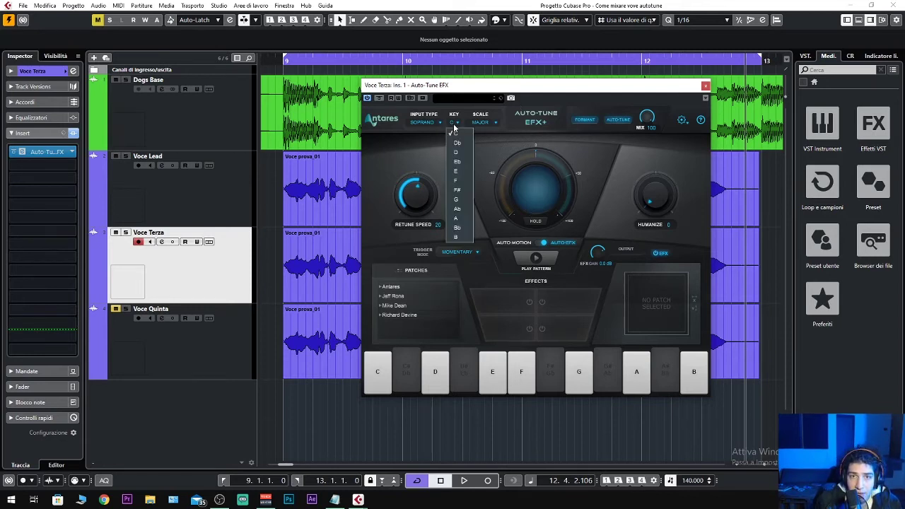
pyautogui.click(454, 133)
pyautogui.click(483, 122)
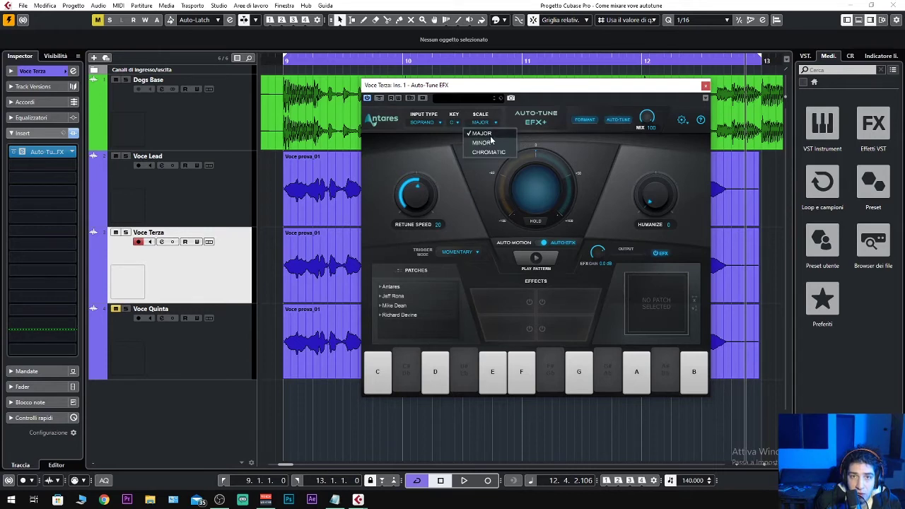
pyautogui.click(482, 142)
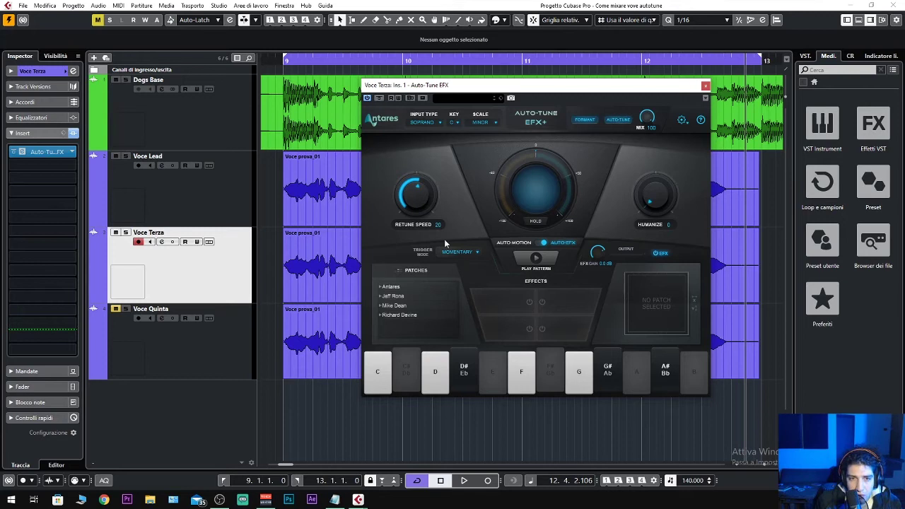
# Load the Antares Pitch+Throat patch Min 3rd Up on the Voce Terza Auto-Tune EFX+ and set Retune Speed to 0
pyautogui.click(381, 287)
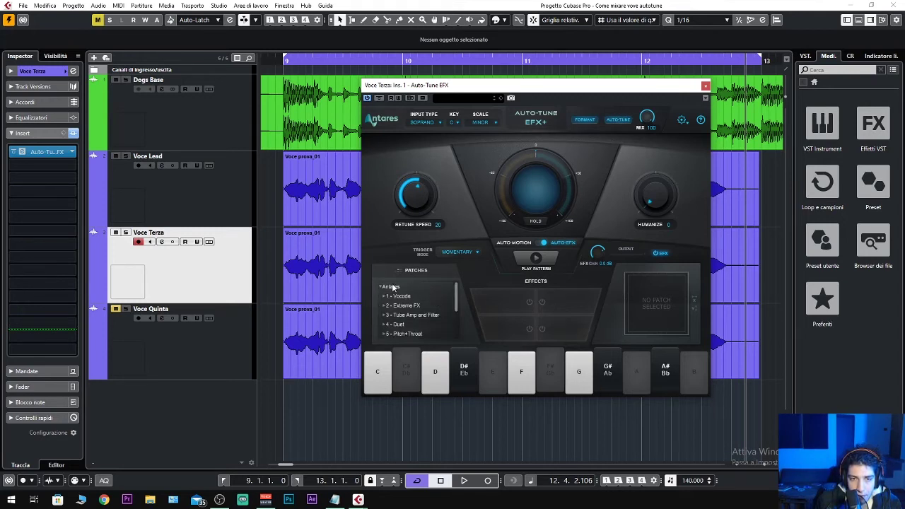
pyautogui.click(380, 287)
pyautogui.click(380, 287)
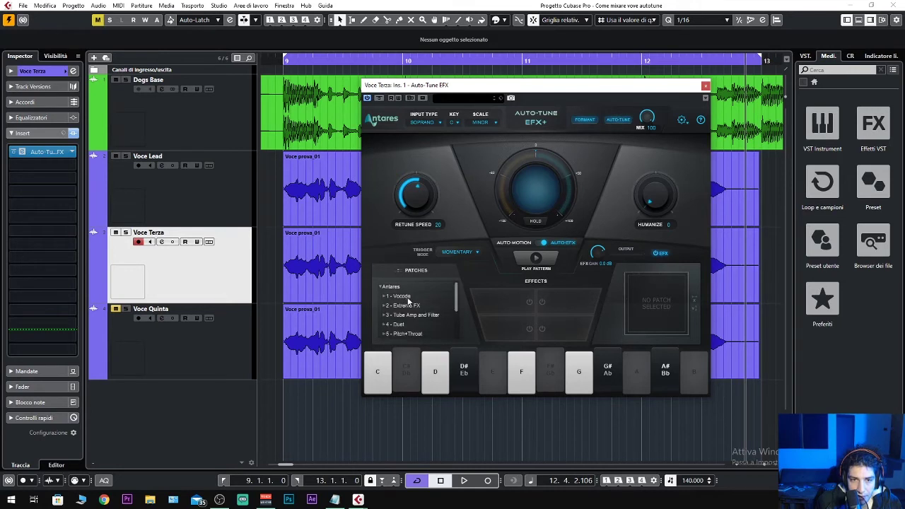
pyautogui.scroll(-1, 410, 304)
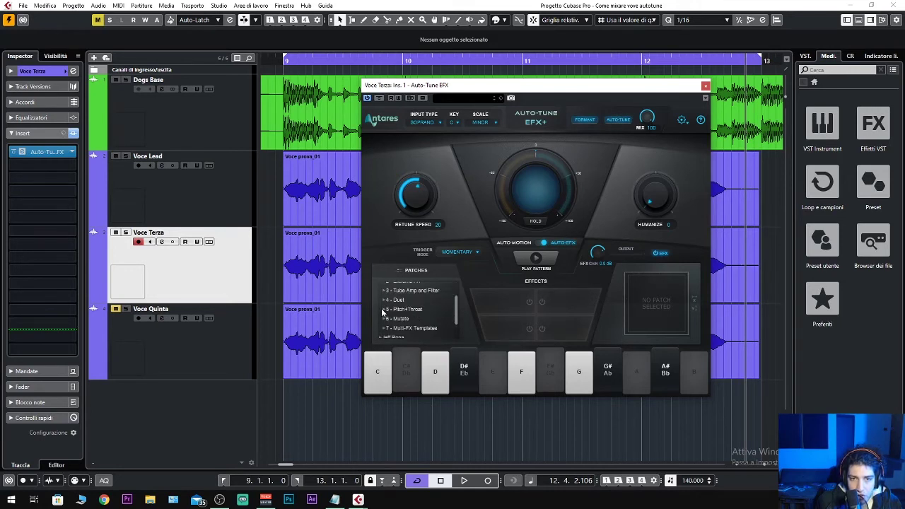
pyautogui.click(383, 309)
pyautogui.scroll(-5, 418, 320)
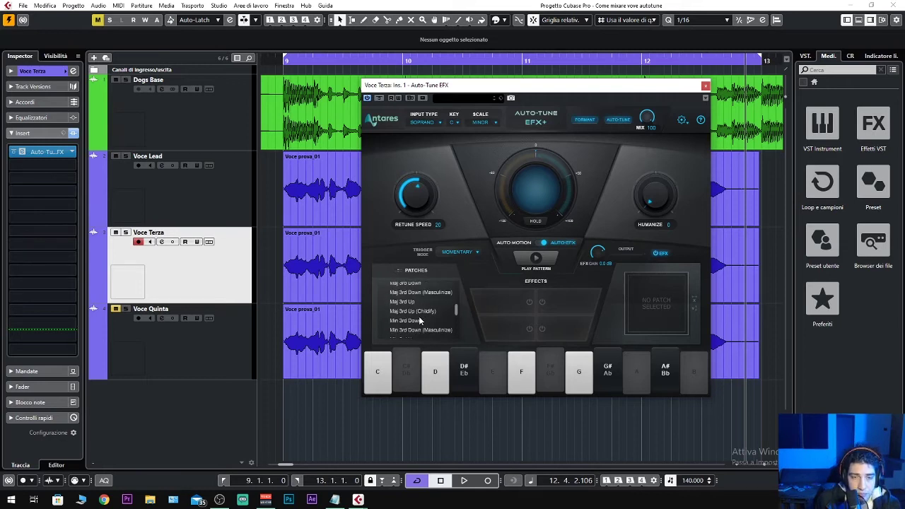
pyautogui.scroll(3, 417, 322)
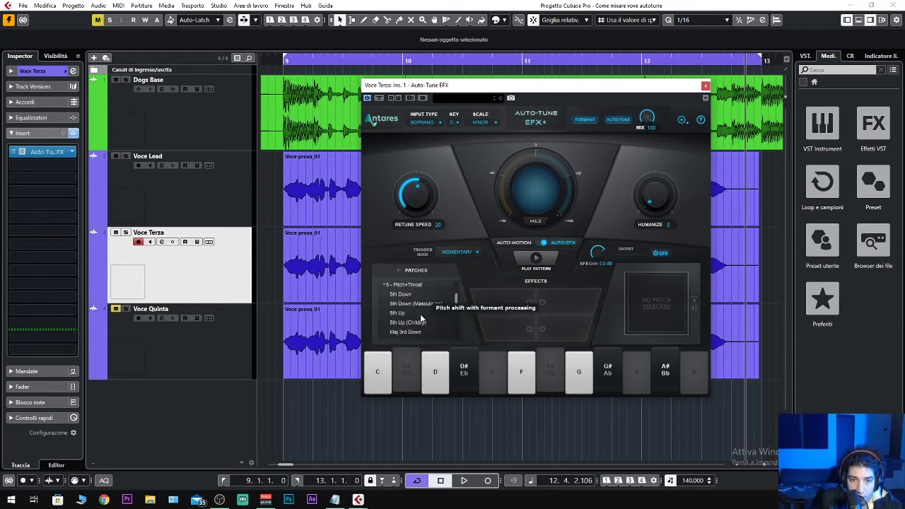
pyautogui.scroll(-1, 422, 320)
pyautogui.scroll(-1, 406, 320)
pyautogui.scroll(-1, 404, 319)
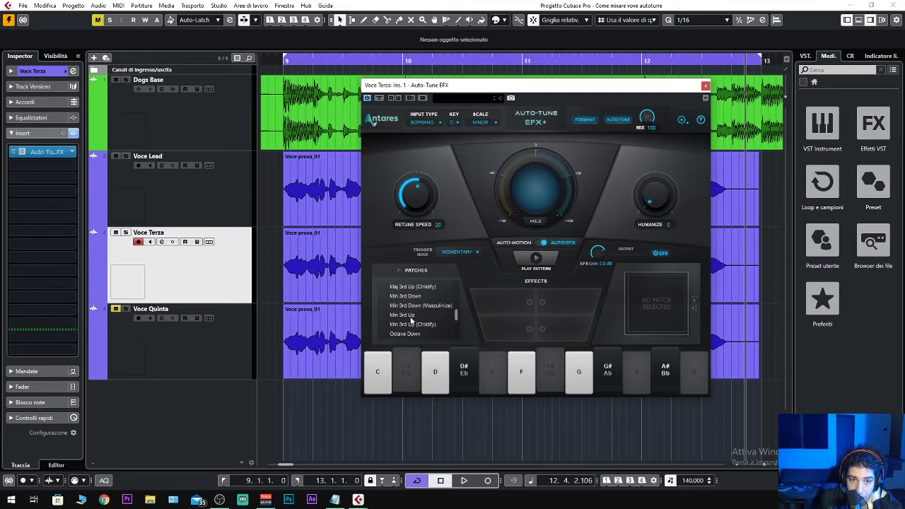
pyautogui.click(409, 318)
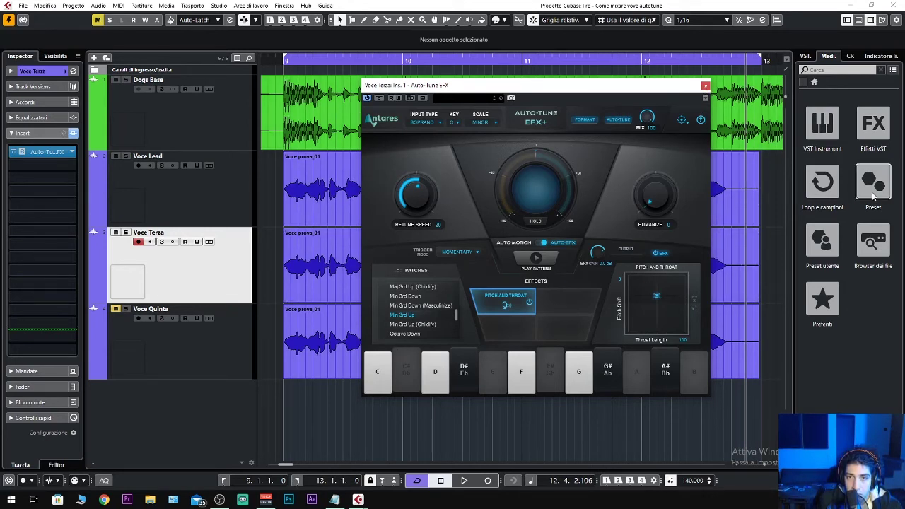
pyautogui.moveTo(413, 205); pyautogui.dragTo(415, 101)
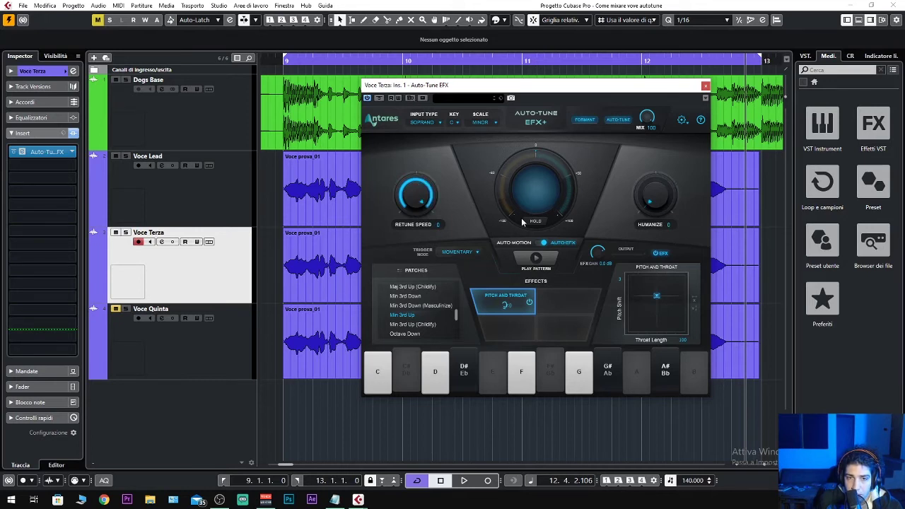
# Audition the Voce Terza track in solo, close its Auto-Tune EFX window and turn the solo off
pyautogui.click(126, 232)
pyautogui.press('space')
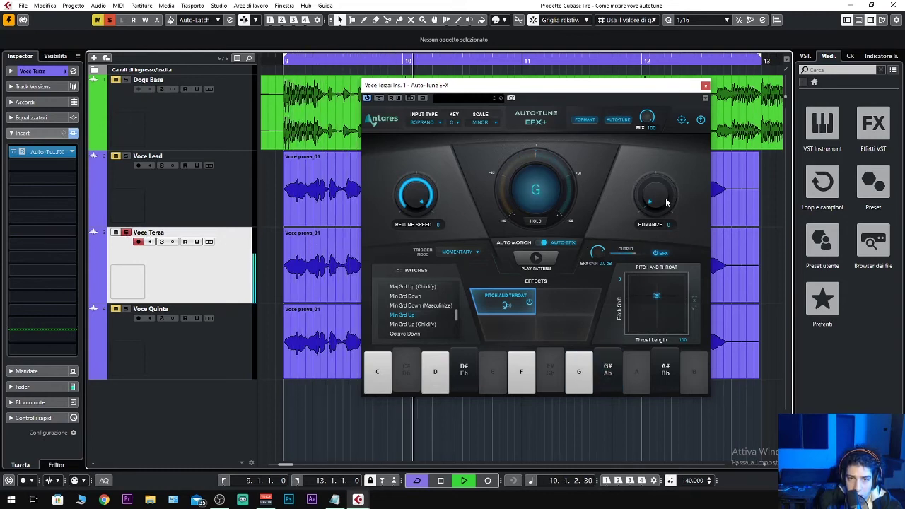
pyautogui.press('space')
pyautogui.click(705, 86)
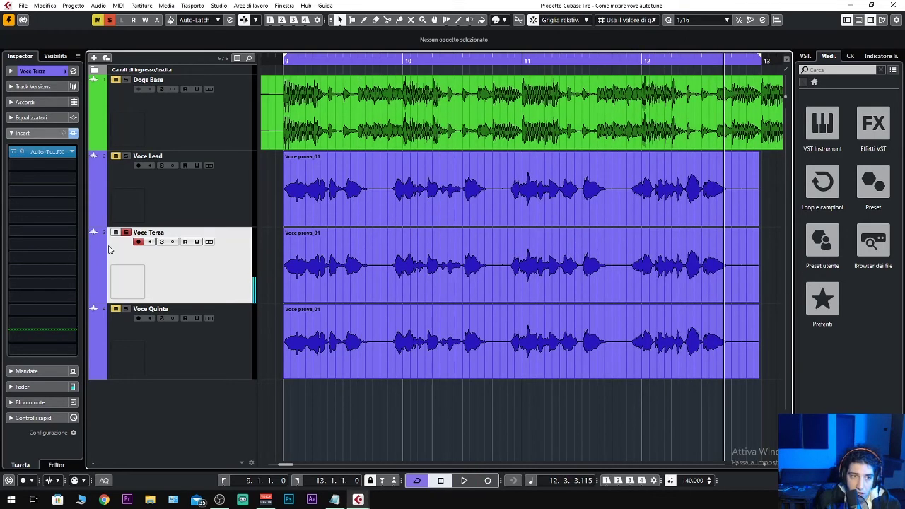
pyautogui.click(126, 233)
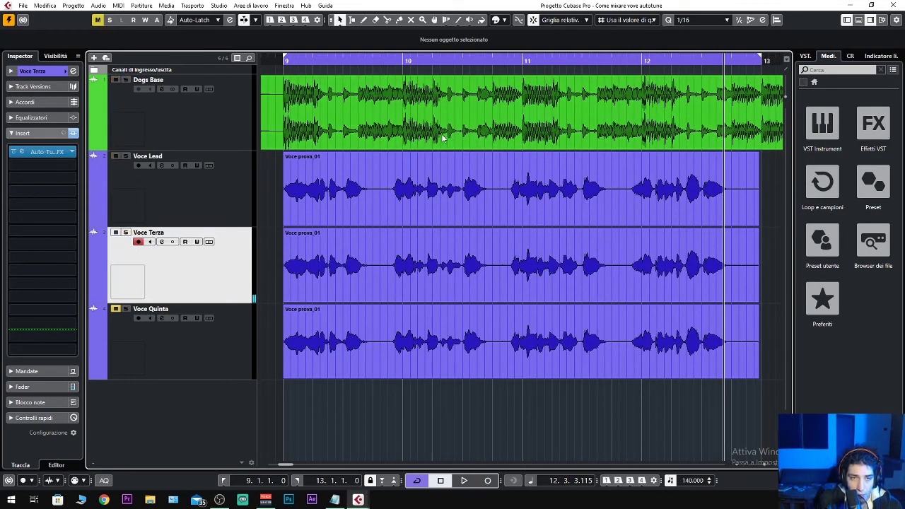
# Play the project from the start of bar 9 to hear Voce Terza together with the lead and base
pyautogui.click(308, 62)
pyautogui.click(283, 62)
pyautogui.press('space')
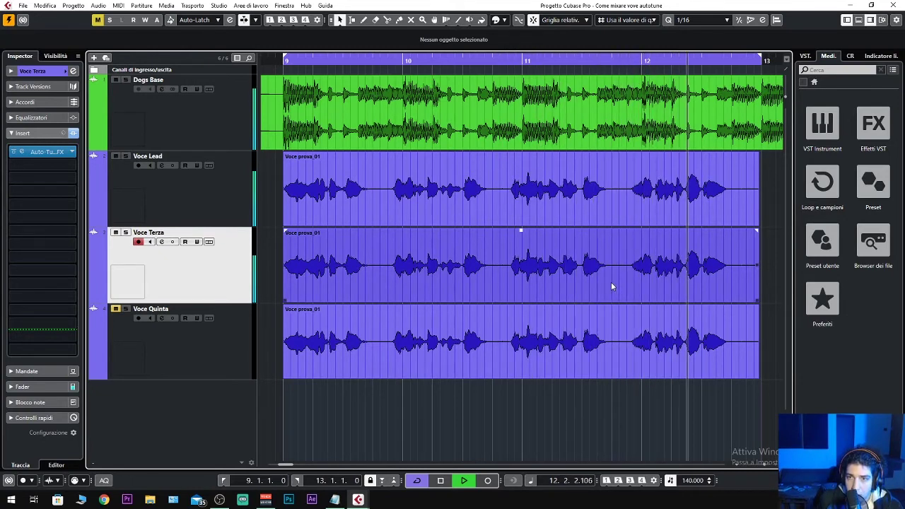
pyautogui.press('space')
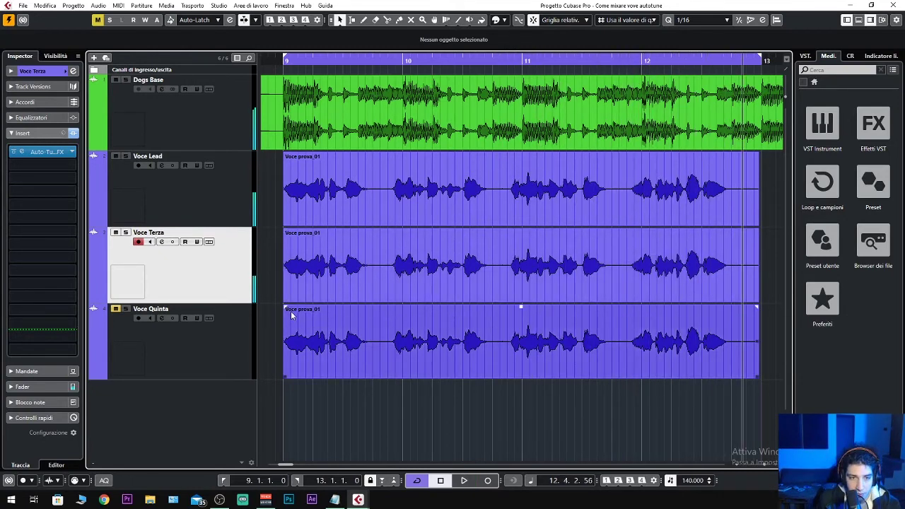
# Copy the Auto-Tune EFX insert from Voce Terza to the first insert slot of Voce Quinta in the maximized MixConsole
pyautogui.click(223, 325)
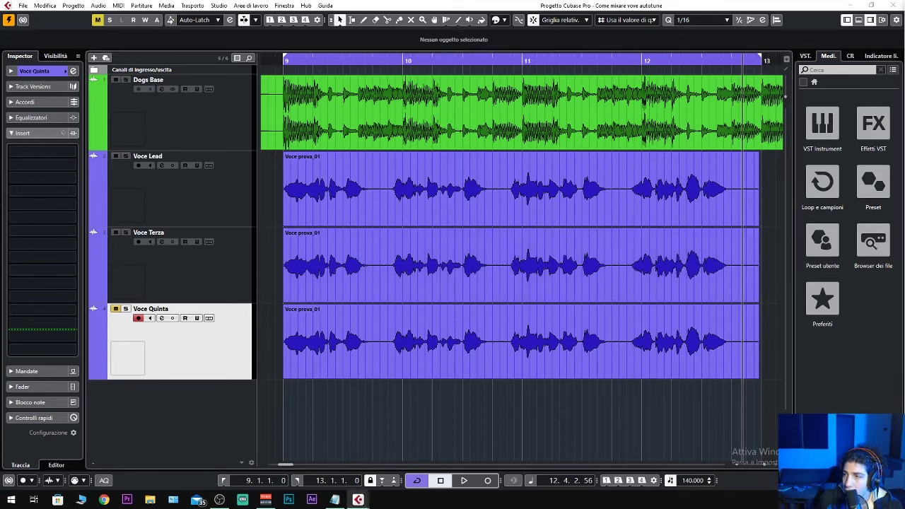
pyautogui.press('F3')
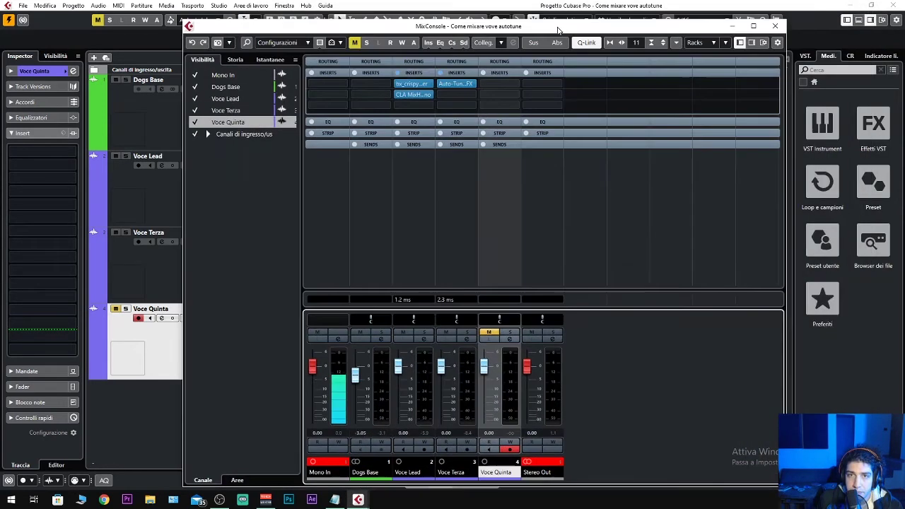
pyautogui.click(752, 25)
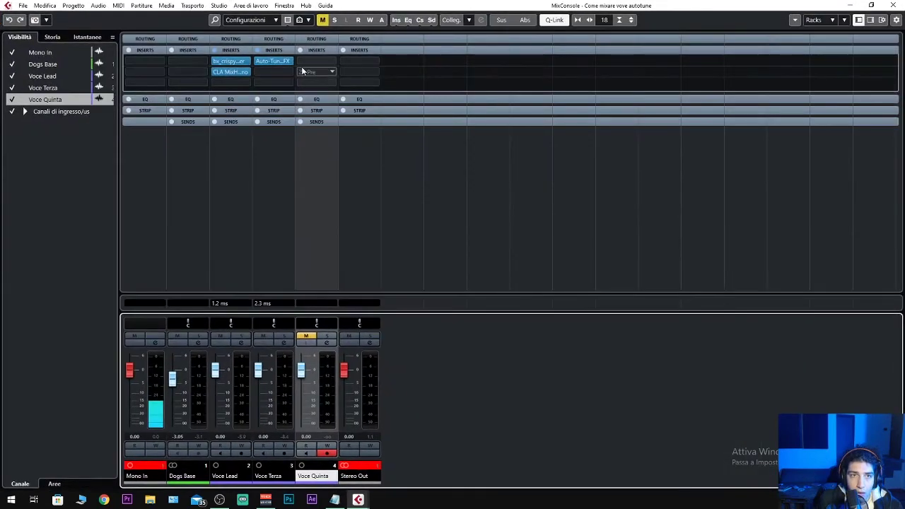
pyautogui.moveTo(279, 65); pyautogui.dragTo(317, 64)
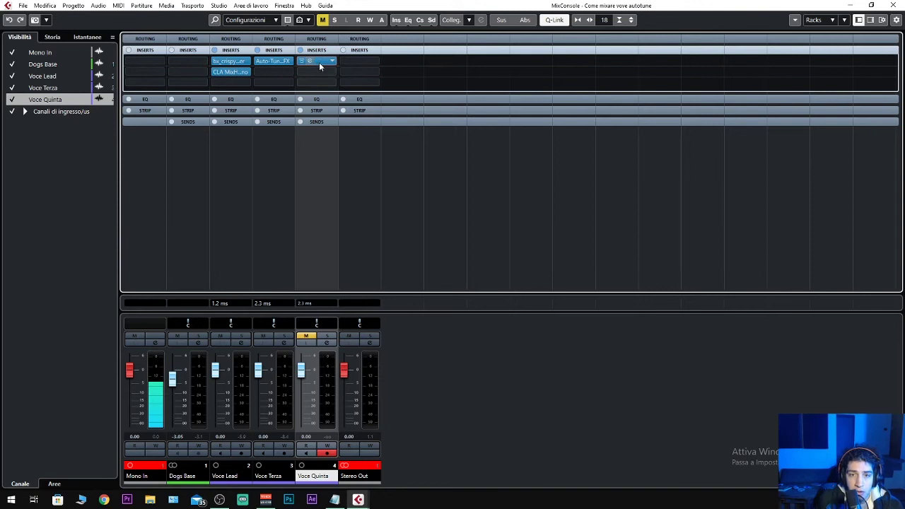
# Load the Pitch+Throat patch 5th Up in the Voce Quinta Auto-Tune EFX+ and close the plug-in window
pyautogui.click(319, 62)
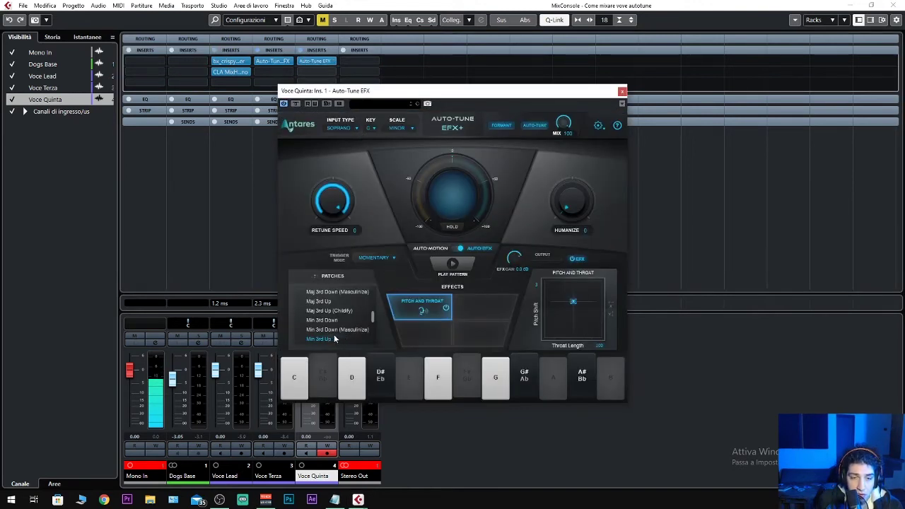
pyautogui.scroll(-1, 335, 339)
pyautogui.scroll(-3, 325, 323)
pyautogui.scroll(4, 330, 324)
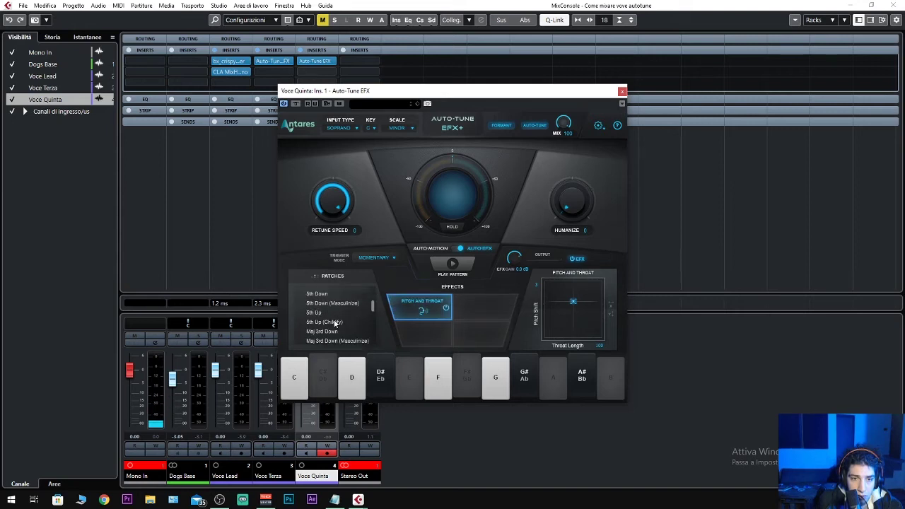
pyautogui.click(316, 313)
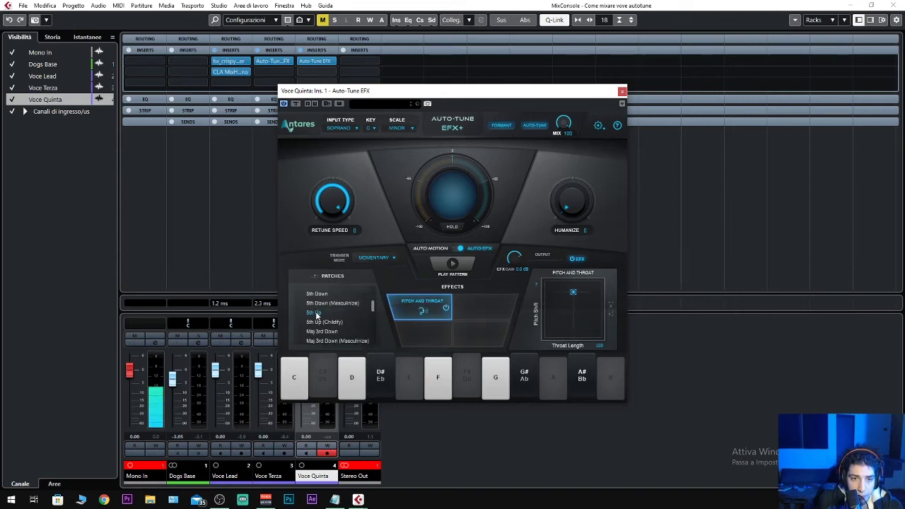
pyautogui.click(621, 91)
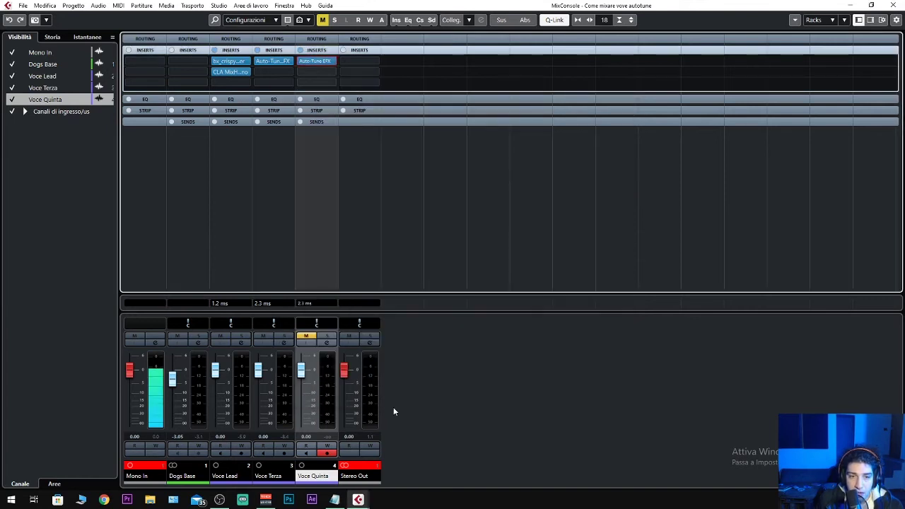
# Reset the Stereo Out clip indicator, return to the project view and unmute the Voce Quinta track
pyautogui.click(365, 465)
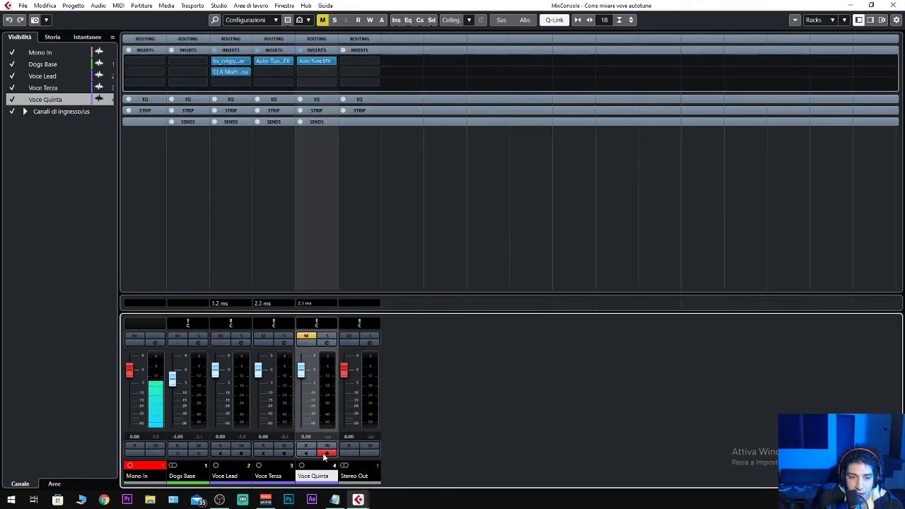
pyautogui.click(852, 7)
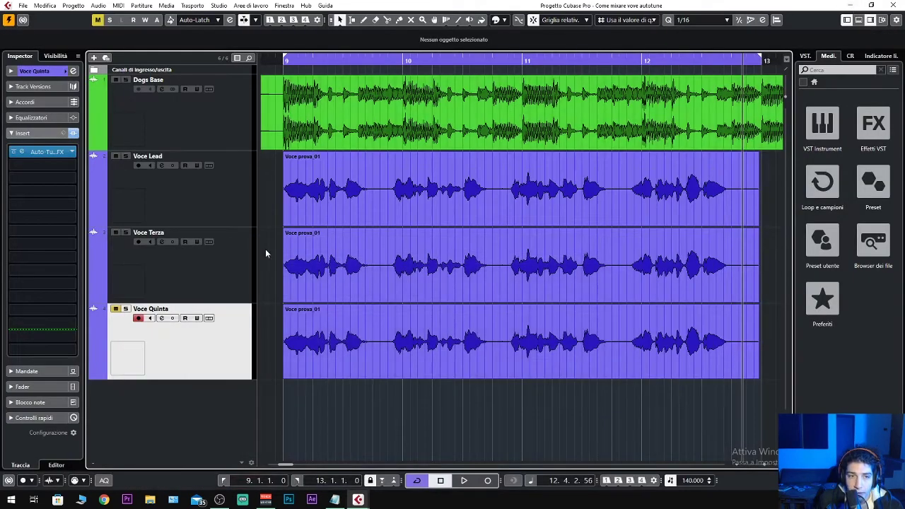
pyautogui.click(115, 309)
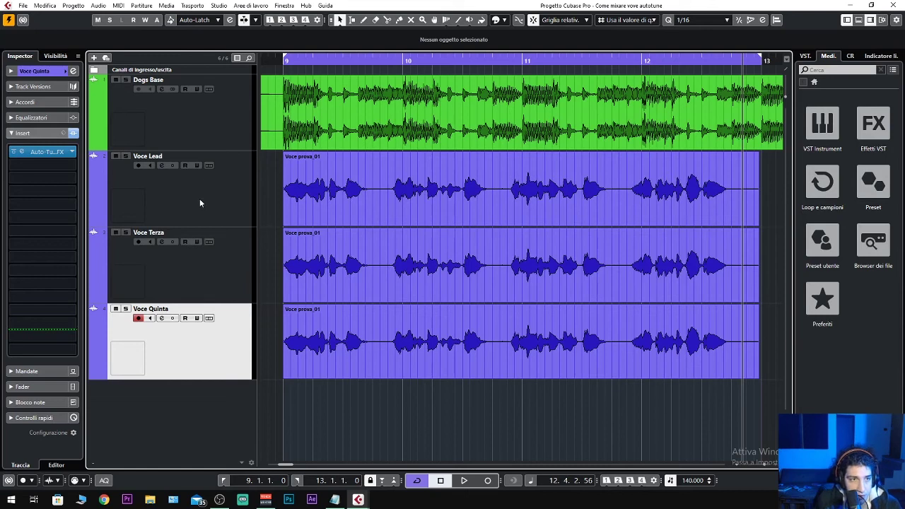
# Audition Voce Quinta in solo with its Auto-Tune EFX window open, close the window and deactivate all mute and solo states
pyautogui.click(44, 154)
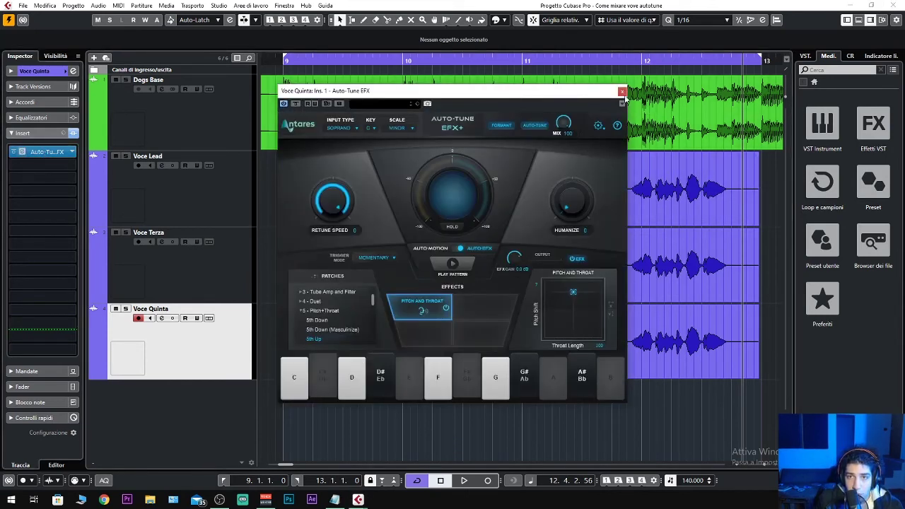
pyautogui.click(126, 308)
pyautogui.press('space')
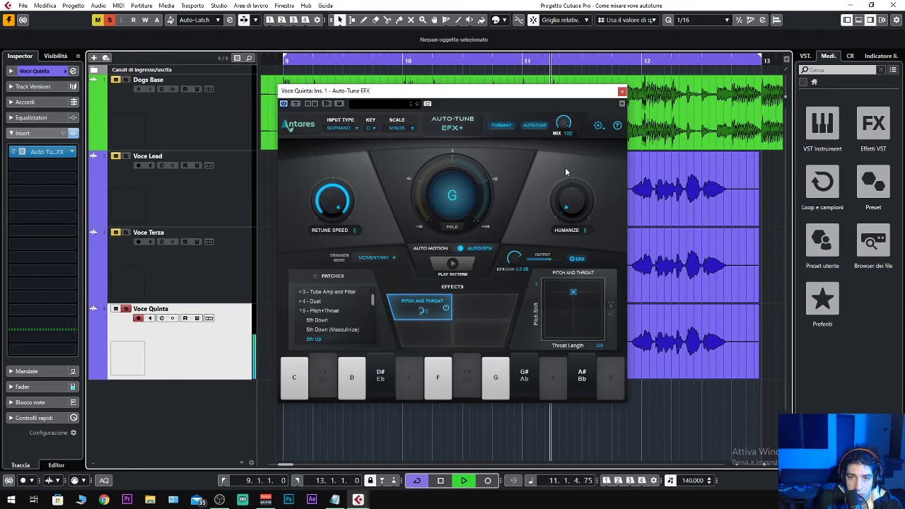
pyautogui.press('space')
pyautogui.click(622, 92)
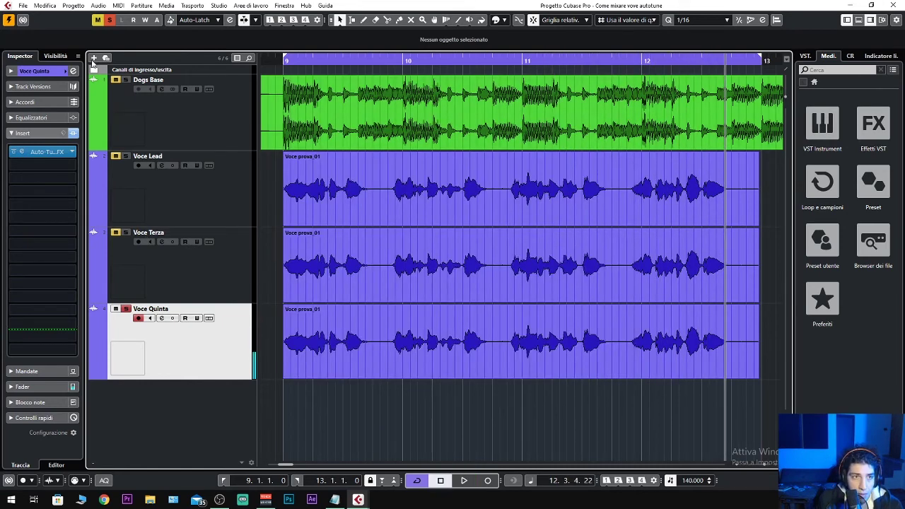
pyautogui.click(97, 19)
pyautogui.click(109, 19)
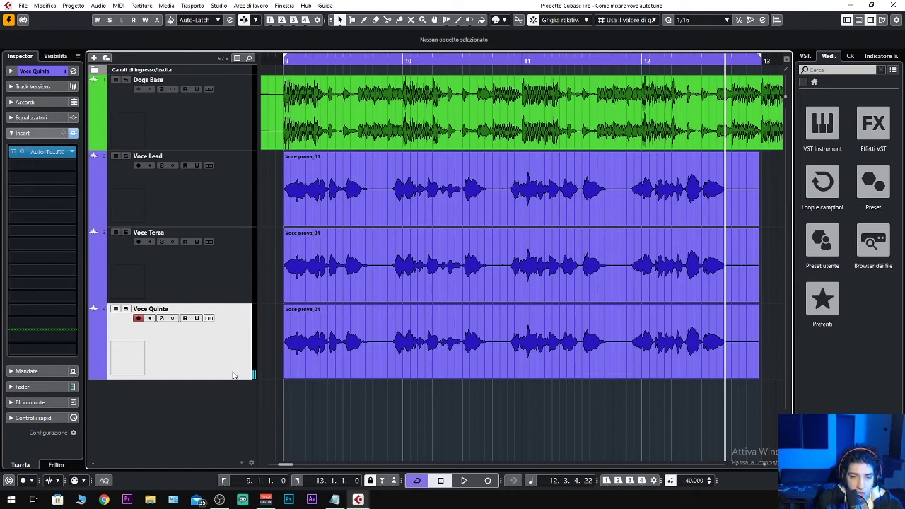
# Pan the Voce Terza track fully right and the Voce Quinta track fully left
pyautogui.click(231, 265)
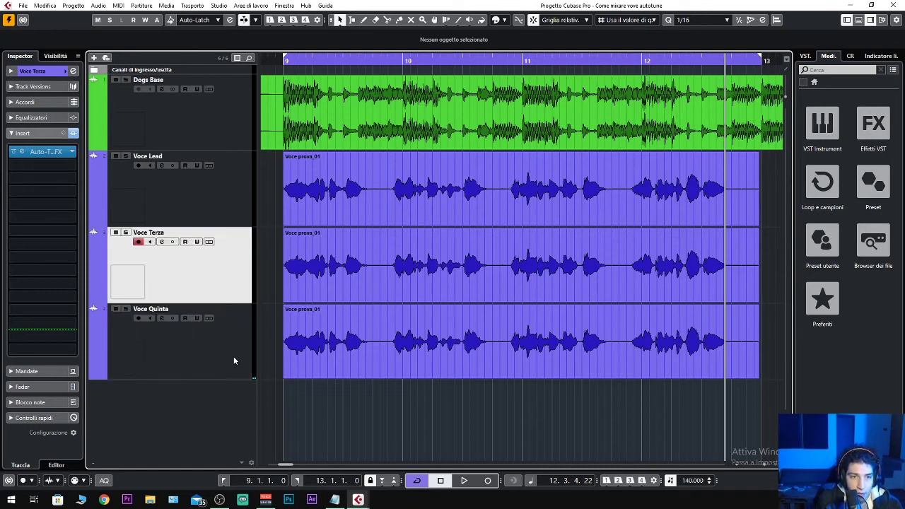
pyautogui.keyDown('ctrl'); pyautogui.click(233, 356); pyautogui.keyUp('ctrl')
pyautogui.click(227, 298)
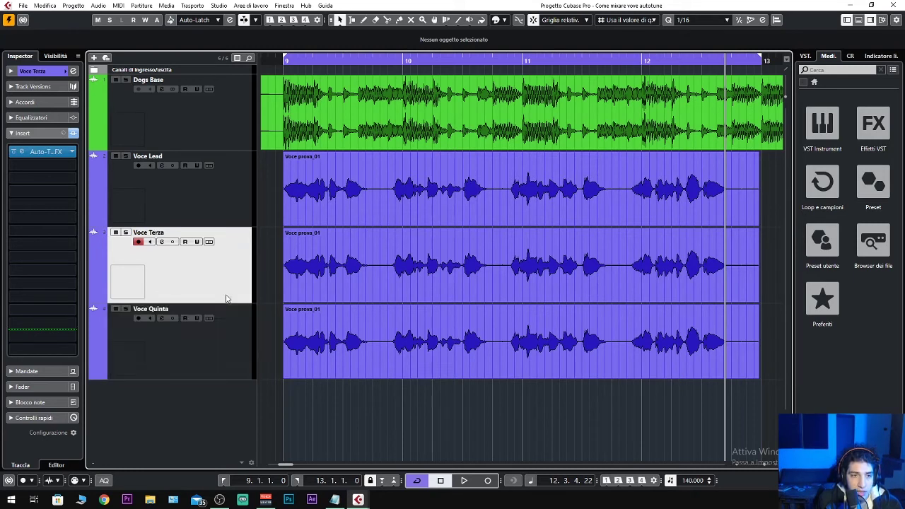
pyautogui.click(56, 71)
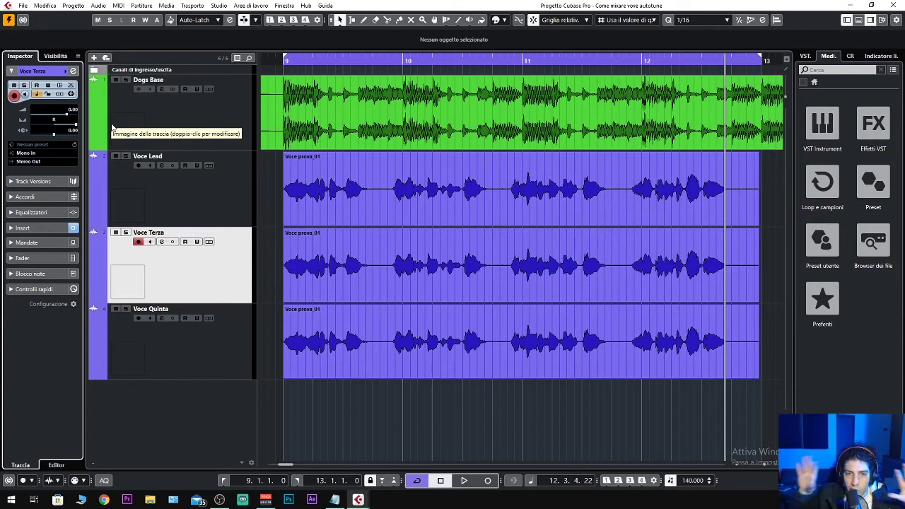
pyautogui.click(189, 361)
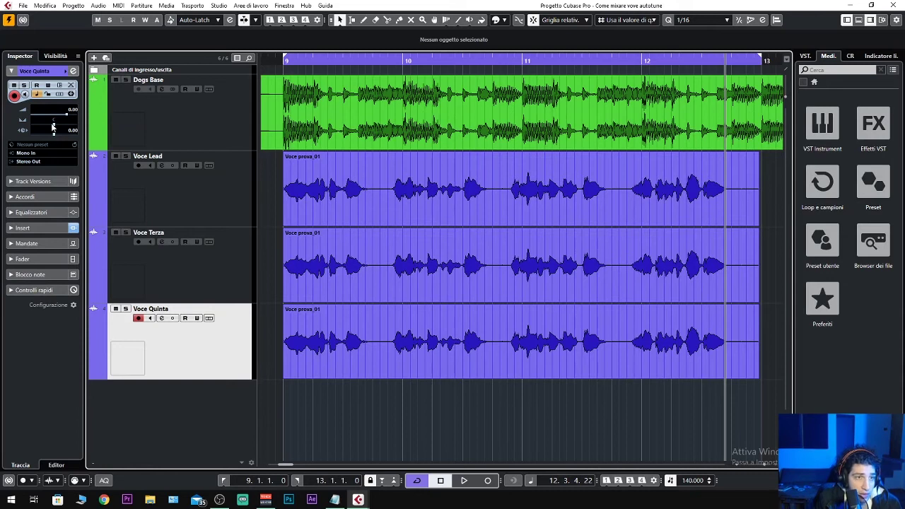
pyautogui.moveTo(59, 133); pyautogui.dragTo(4, 124)
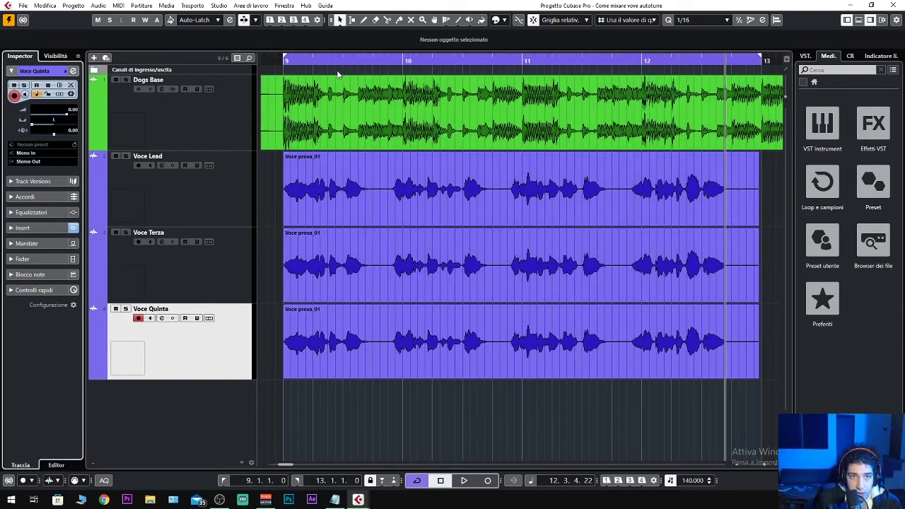
# Play all tracks from just before bar 9 to hear the panned harmonies with the lead
pyautogui.click(299, 62)
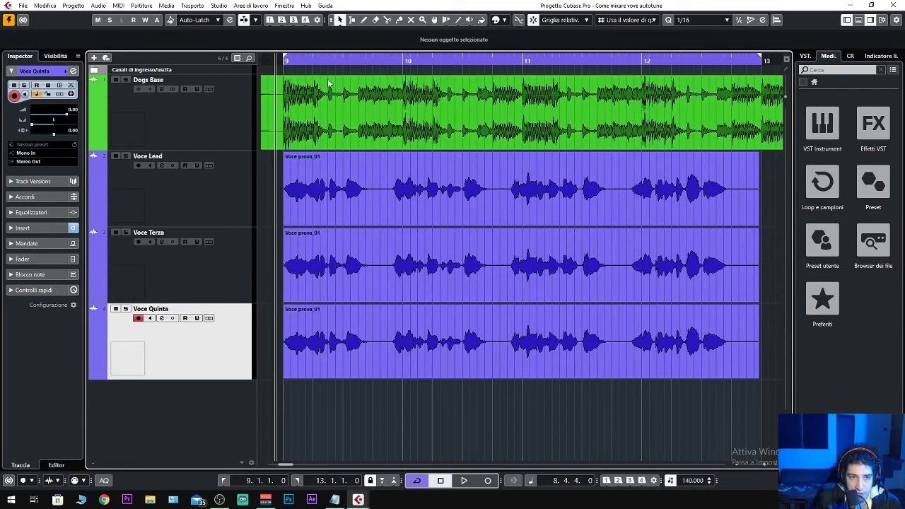
pyautogui.press('space')
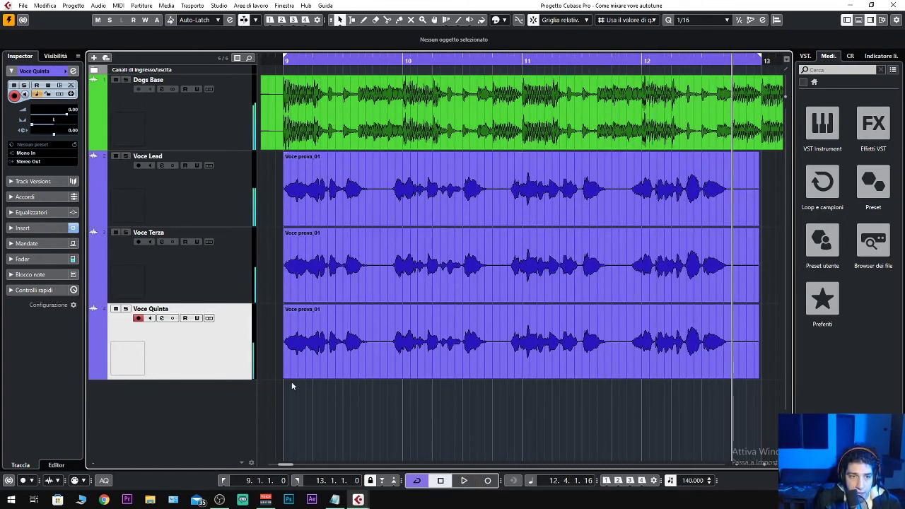
# Lower the volume of the Voce Terza and Voce Quinta tracks together to -8.03 dB and play the mix
pyautogui.keyDown('ctrl'); pyautogui.click(238, 289); pyautogui.keyUp('ctrl')
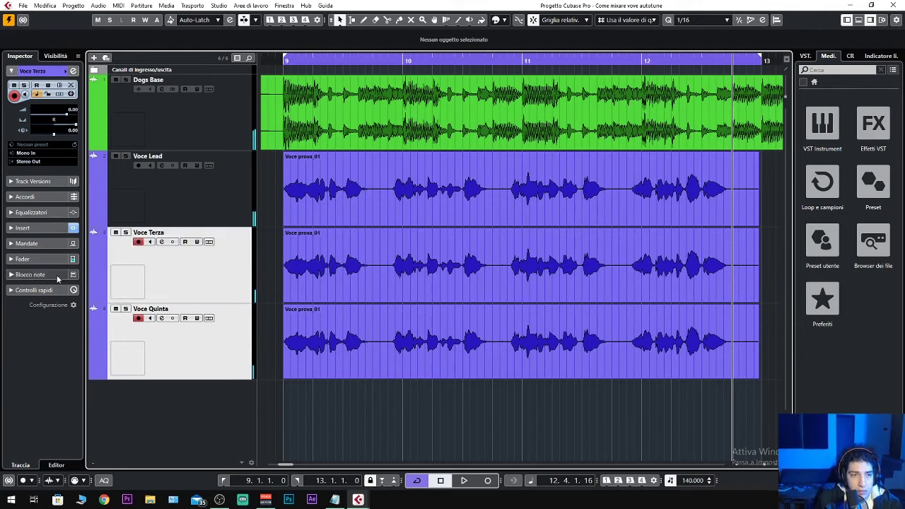
pyautogui.click(41, 260)
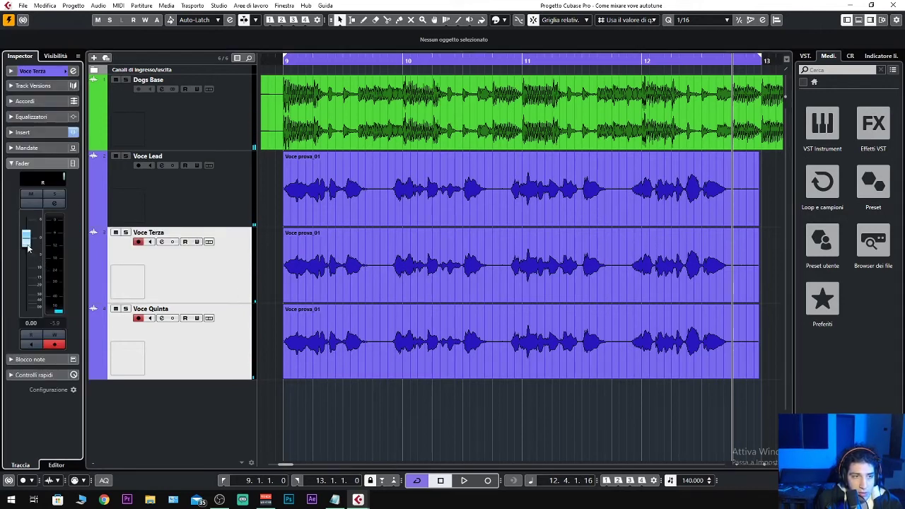
pyautogui.moveTo(27, 244); pyautogui.dragTo(30, 270)
pyautogui.press('space')
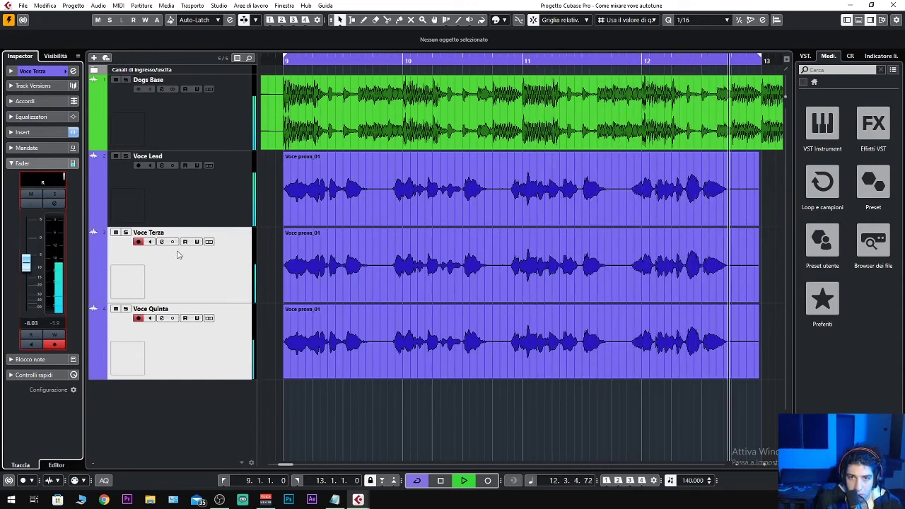
pyautogui.press('space')
# Narrow the panning of Voce Terza to R66 and Voce Quinta to L66, and play all tracks
pyautogui.click(216, 206)
pyautogui.click(251, 287)
pyautogui.click(236, 348)
pyautogui.click(217, 278)
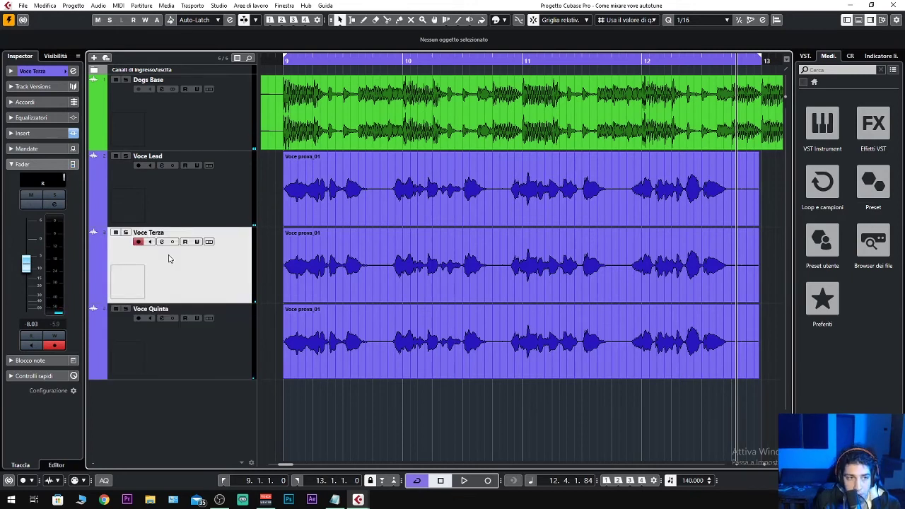
pyautogui.moveTo(63, 175); pyautogui.dragTo(56, 176)
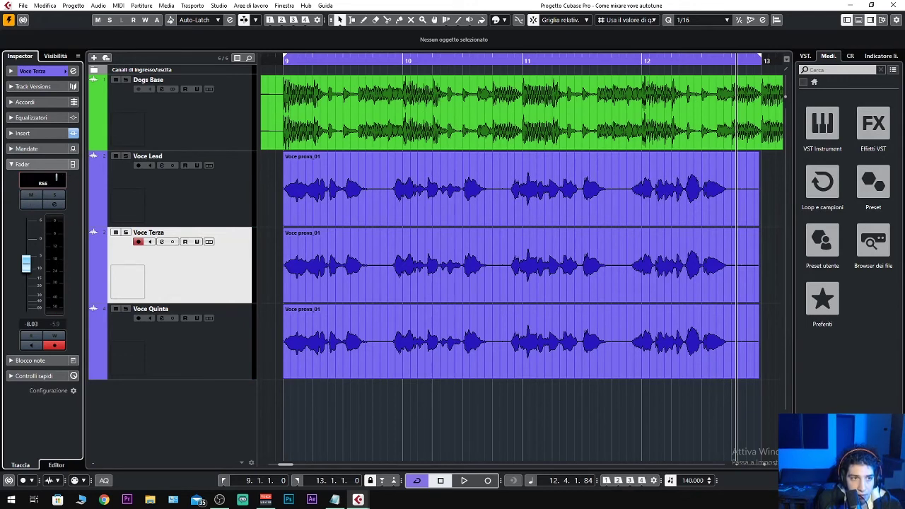
pyautogui.click(162, 335)
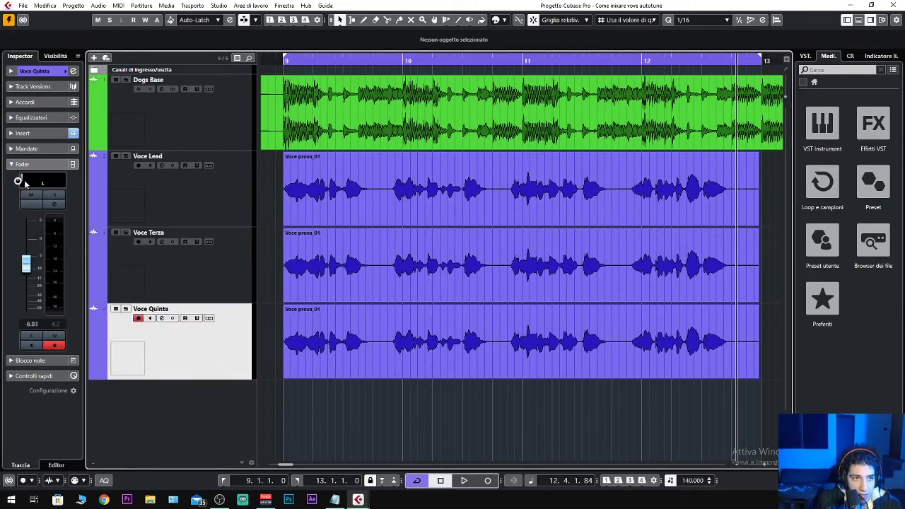
pyautogui.moveTo(19, 181); pyautogui.dragTo(28, 181)
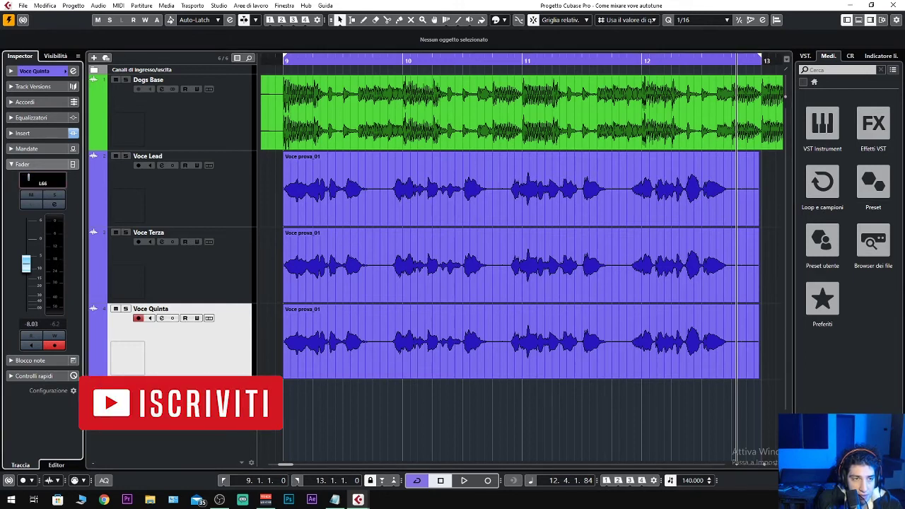
pyautogui.press('space')
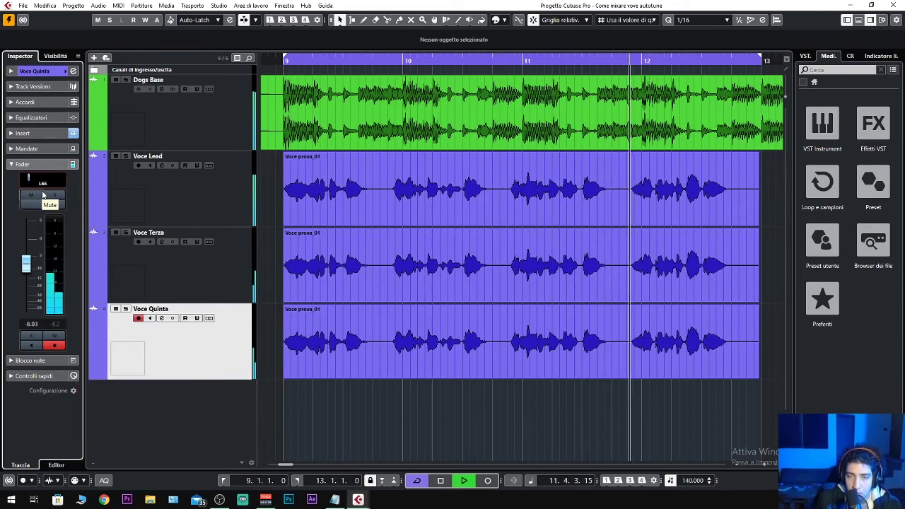
pyautogui.press('space')
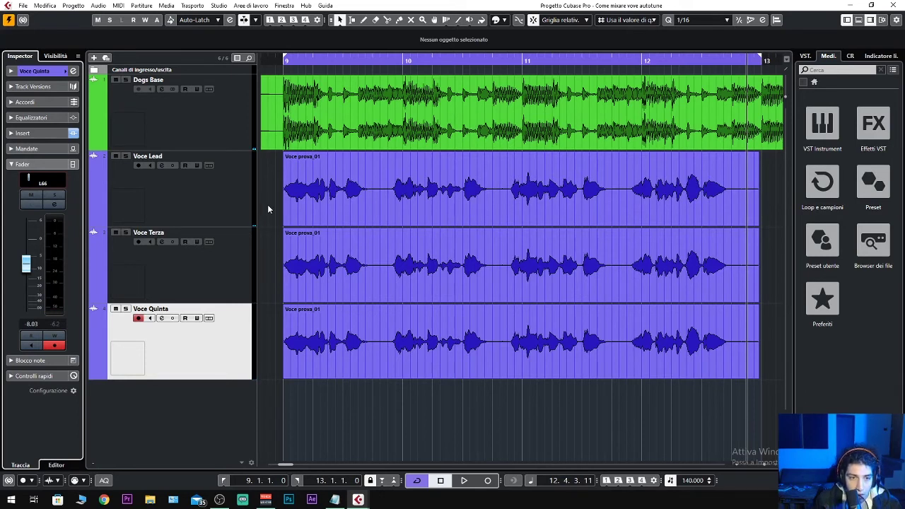
# Duplicate the Voce Quinta track and rename the copy Voce Ottava
pyautogui.rightClick(231, 354)
pyautogui.click(297, 145)
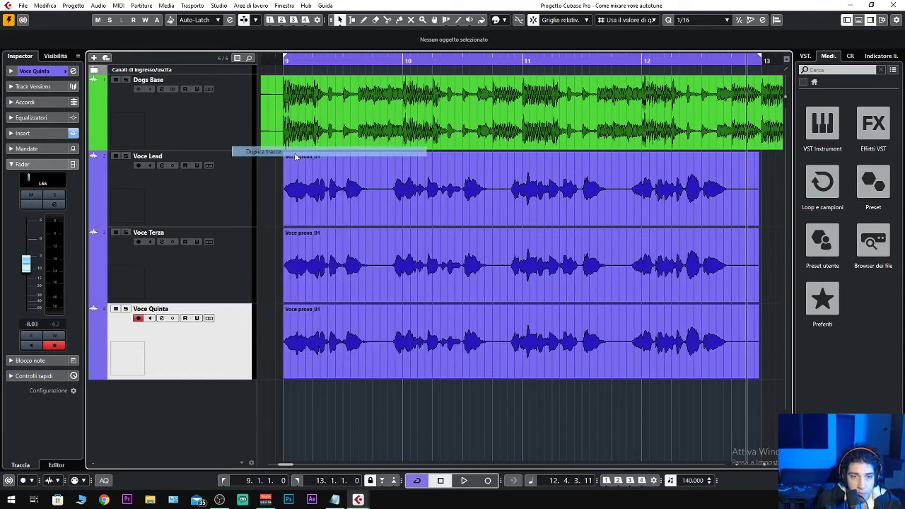
pyautogui.scroll(-1, 247, 393)
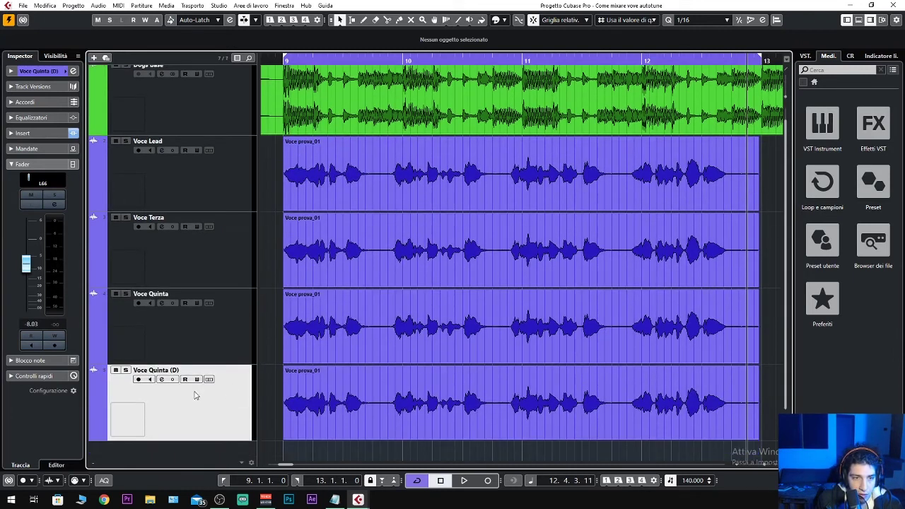
pyautogui.doubleClick(174, 373)
pyautogui.moveTo(179, 369); pyautogui.dragTo(150, 369)
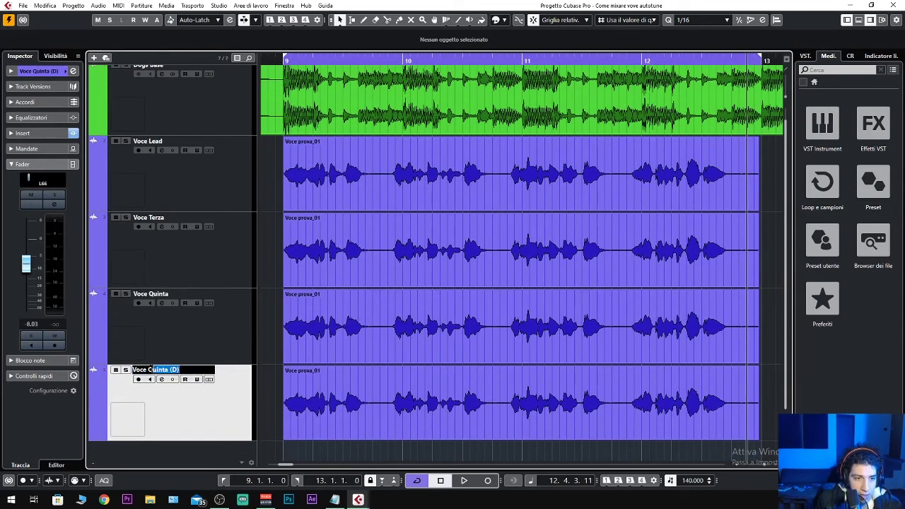
pyautogui.write('O')
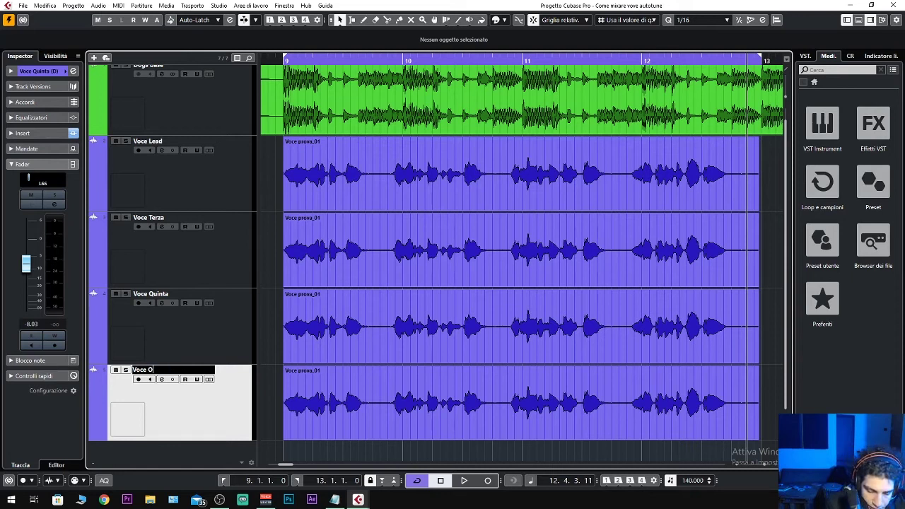
pyautogui.write('ttava')
pyautogui.press('Return')
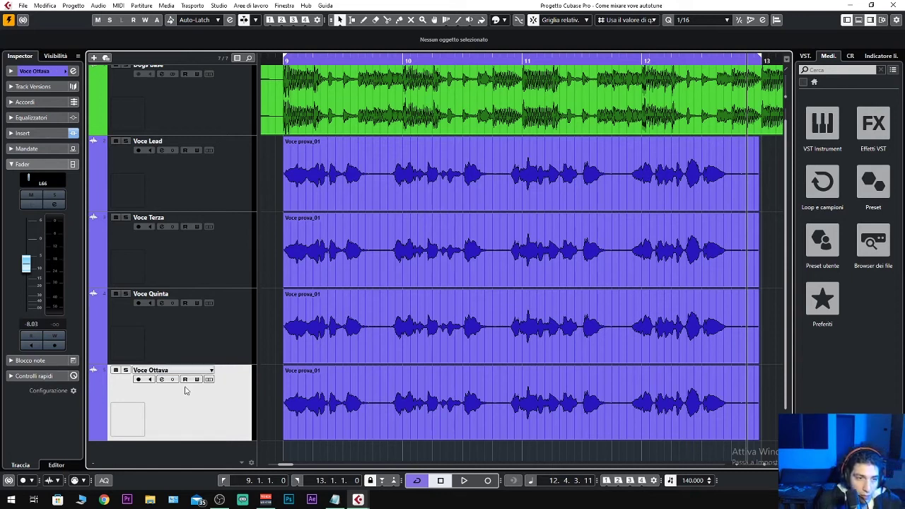
# Load the Octave Down (Masculinize) patch in the Auto-Tune EFX+ insert of Voce Ottava and close the plug-in window
pyautogui.click(23, 134)
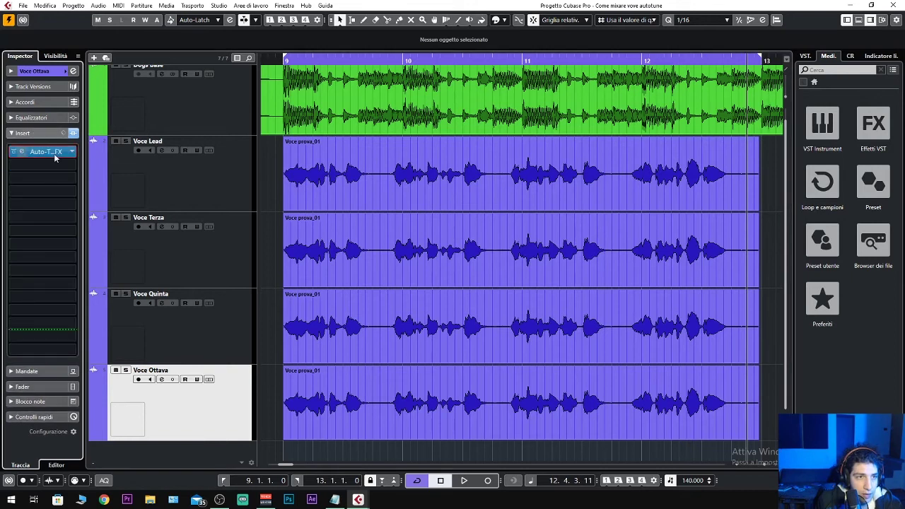
pyautogui.doubleClick(54, 152)
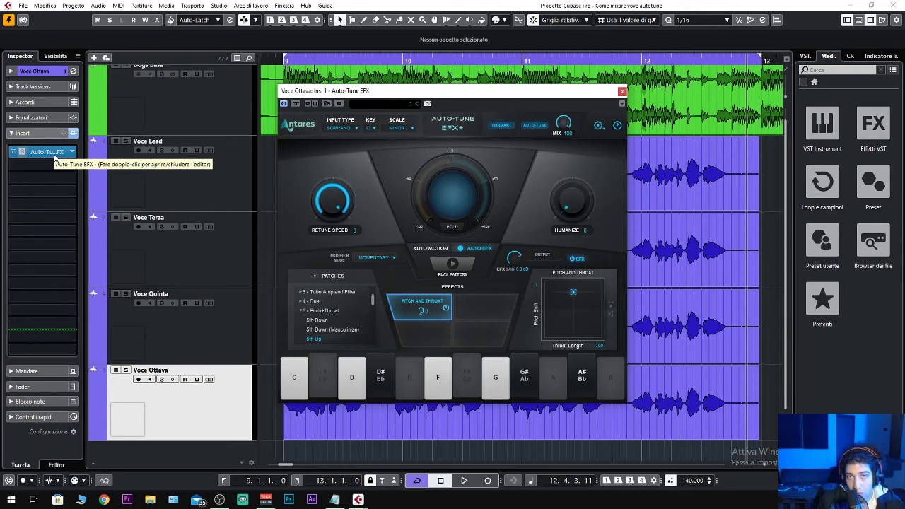
pyautogui.scroll(-4, 339, 318)
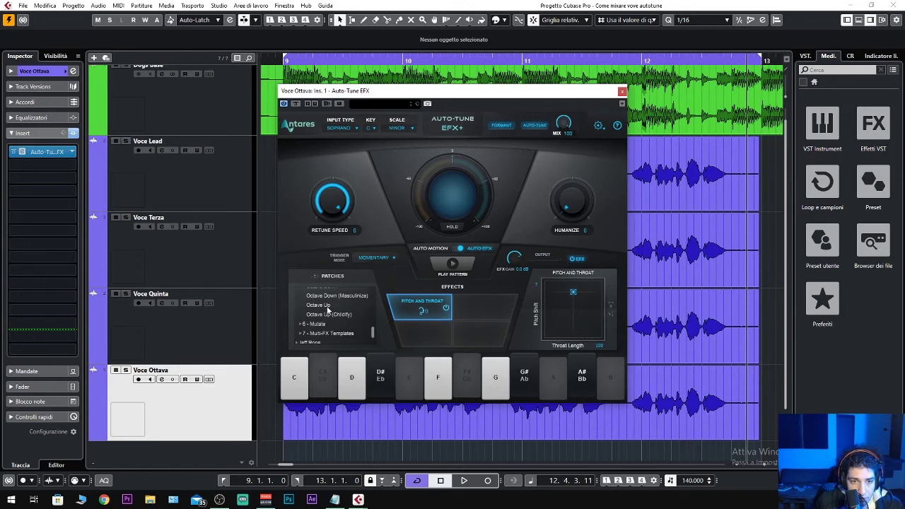
pyautogui.scroll(1, 333, 319)
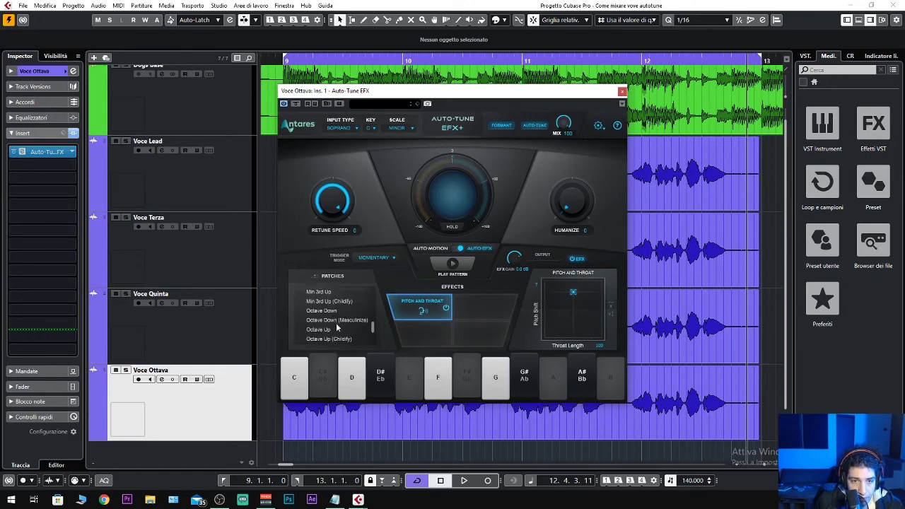
pyautogui.click(334, 321)
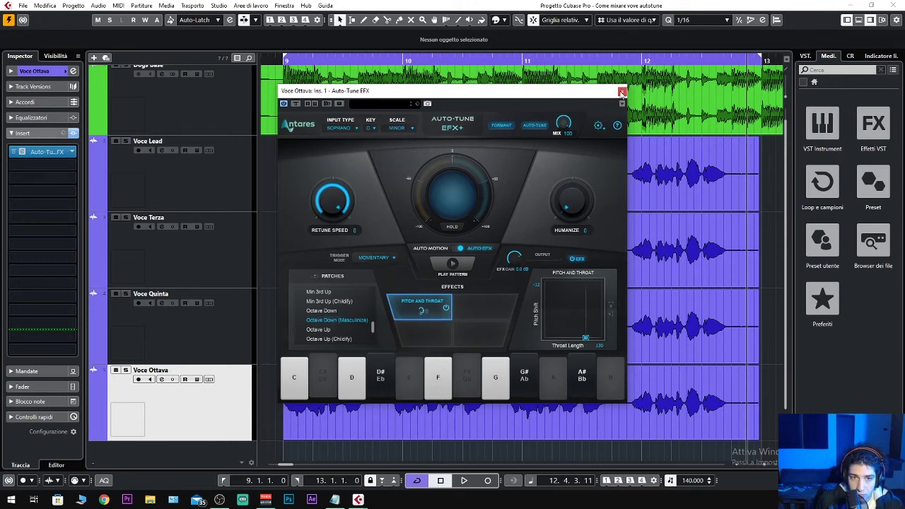
pyautogui.click(621, 91)
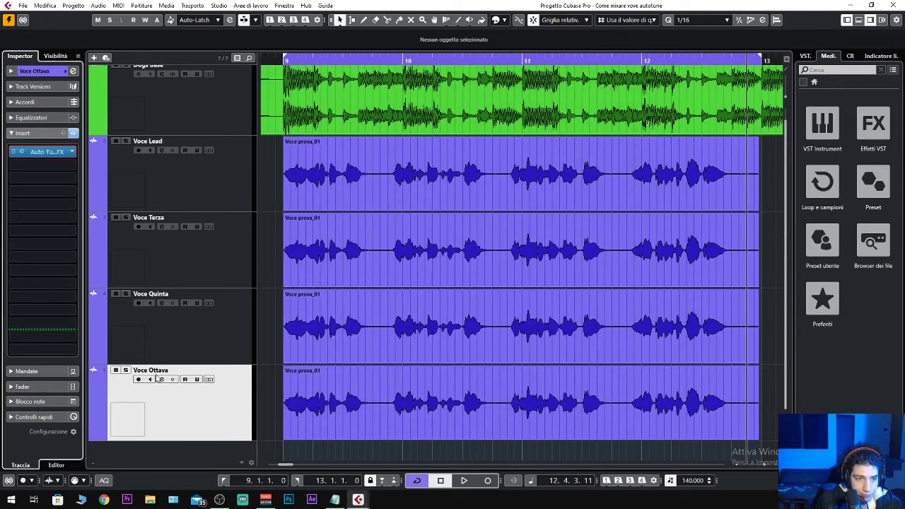
# Solo the Voce Ottava track and audition it
pyautogui.click(126, 369)
pyautogui.press('space')
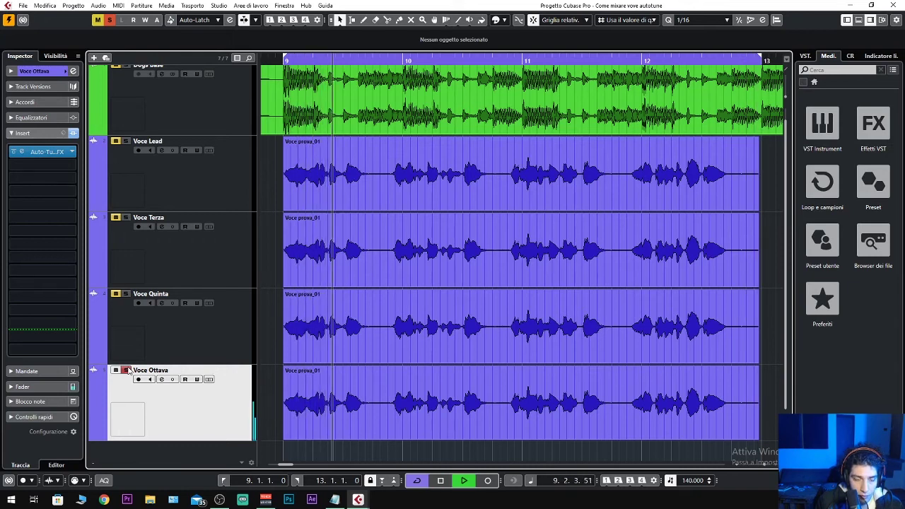
pyautogui.press('space')
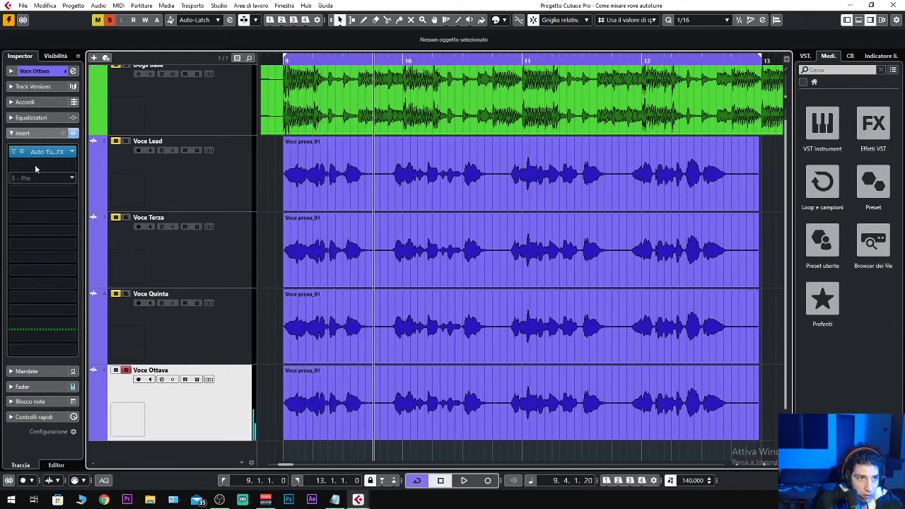
# Show the basic track settings of Voce Ottava and centre its pan
pyautogui.doubleClick(43, 71)
pyautogui.press('Right')
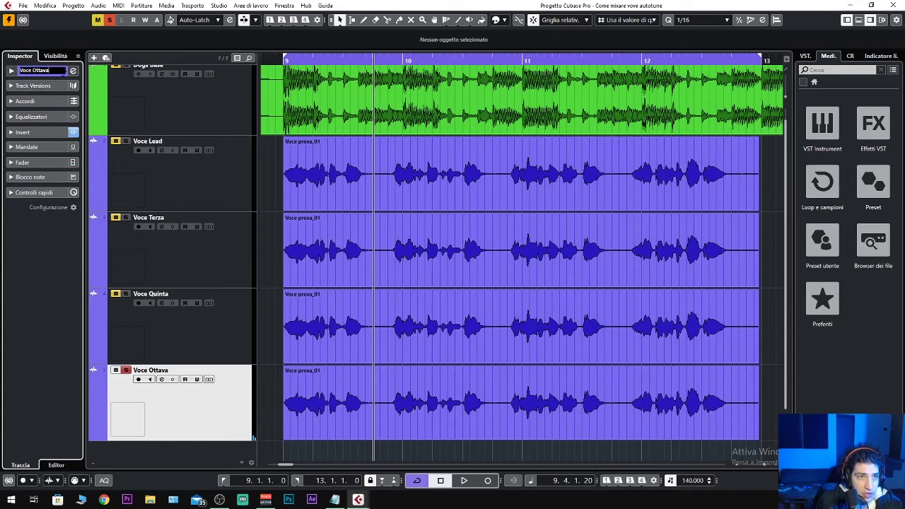
pyautogui.press('Return')
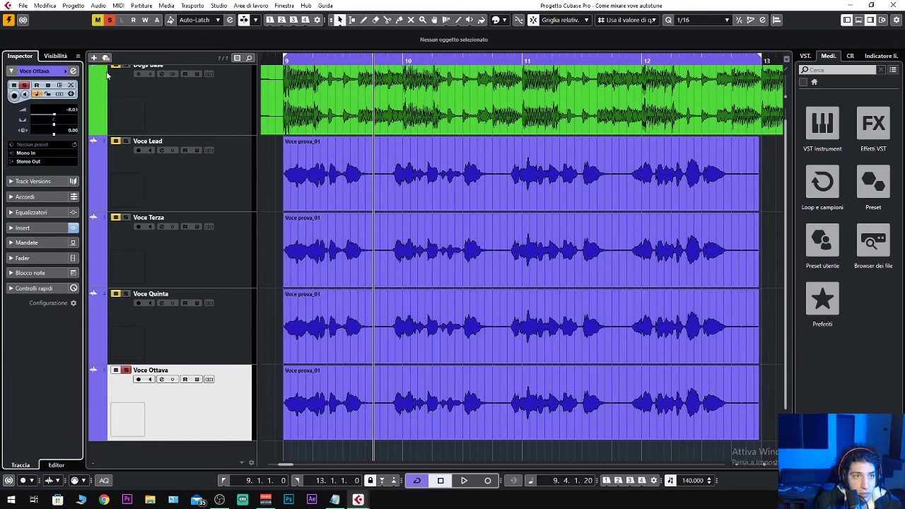
# Deactivate all solo states and play the full mix with the octave voice
pyautogui.click(109, 20)
pyautogui.press('space')
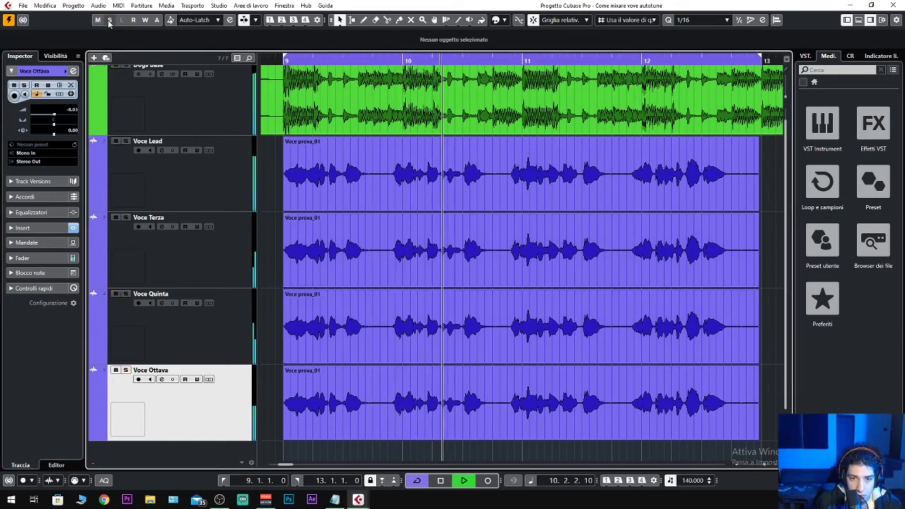
pyautogui.click(43, 229)
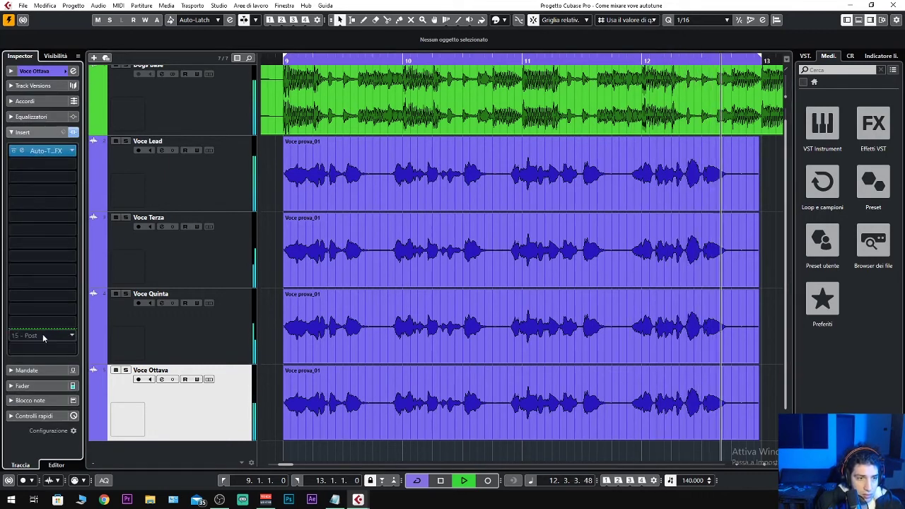
pyautogui.press('space')
# Raise the Voce Ottava track's volume to -6.95 dB and check it in the mix
pyautogui.click(32, 385)
pyautogui.moveTo(30, 274); pyautogui.dragTo(29, 271)
pyautogui.press('space')
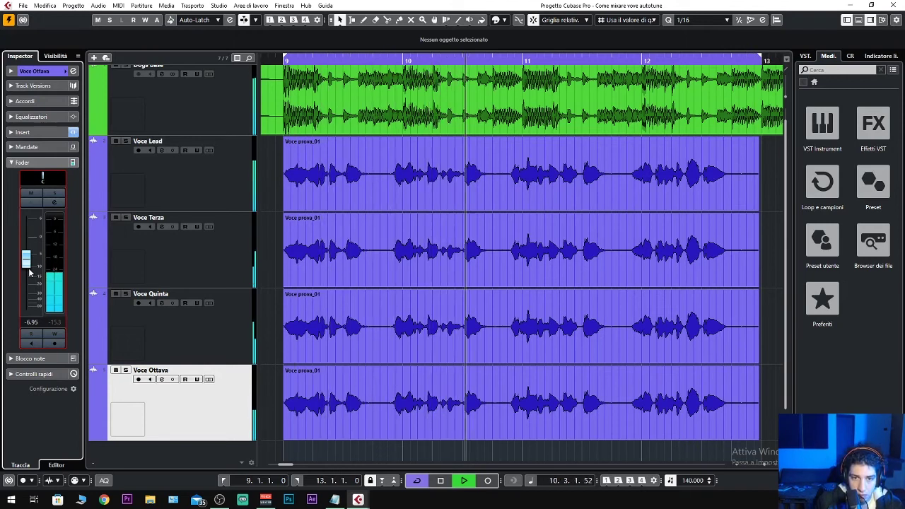
pyautogui.press('space')
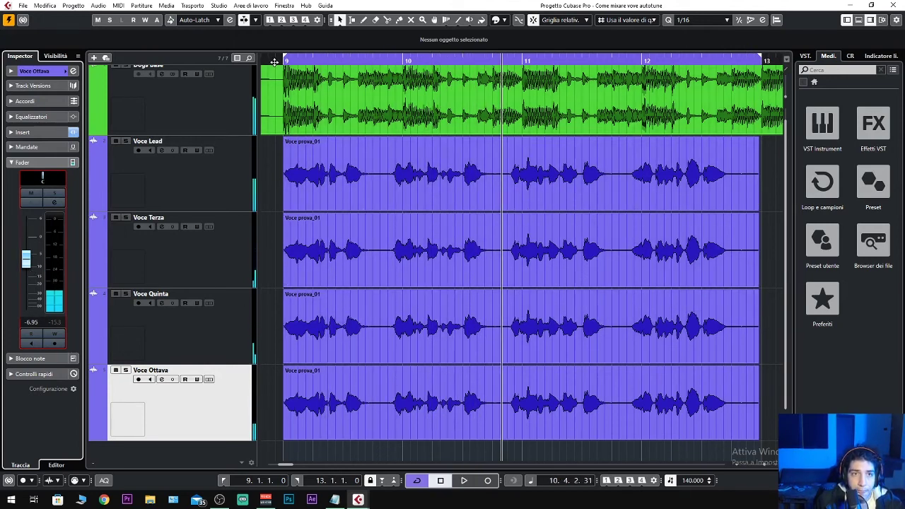
# Select the Voce Terza, Voce Quinta and Voce Ottava clips and split them together at 9.2.3.0 and 9.4.1.0
pyautogui.click(273, 62)
pyautogui.press('h')
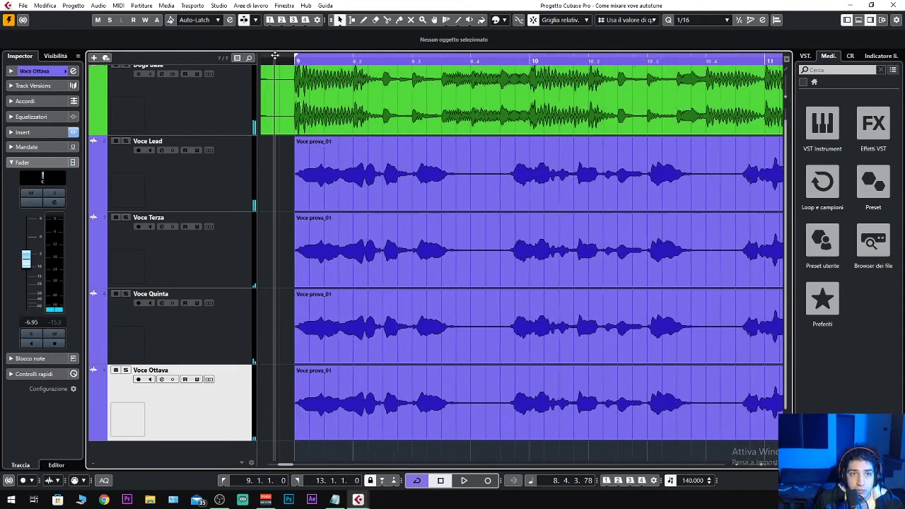
pyautogui.press('g')
pyautogui.moveTo(272, 245); pyautogui.dragTo(394, 433)
pyautogui.rightClick(332, 332)
pyautogui.click(380, 332)
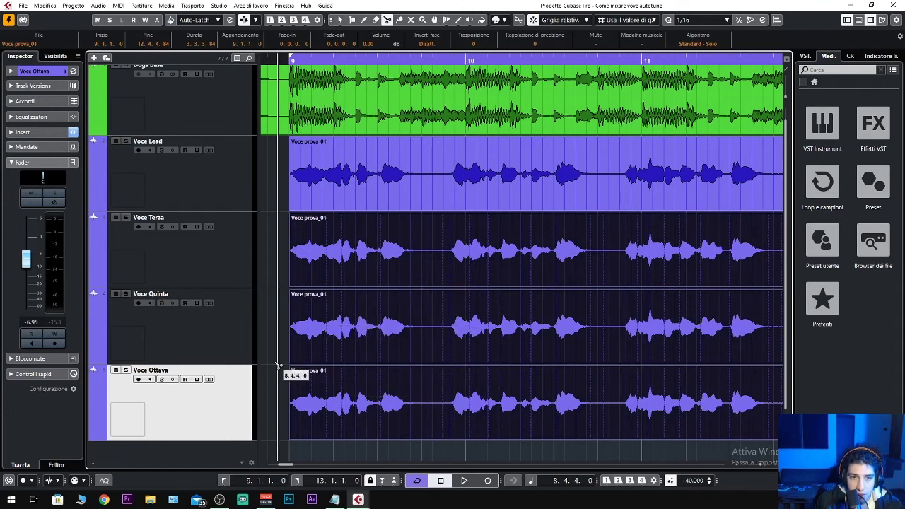
pyautogui.click(355, 374)
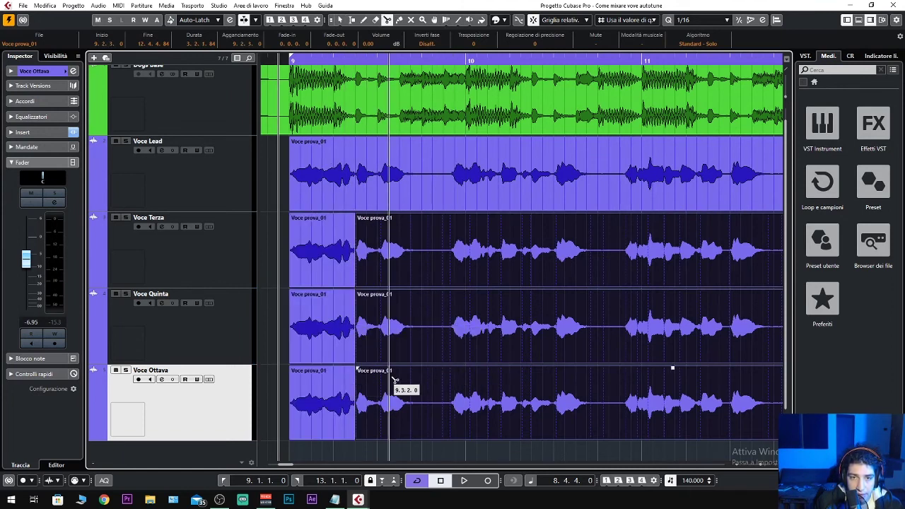
pyautogui.click(424, 381)
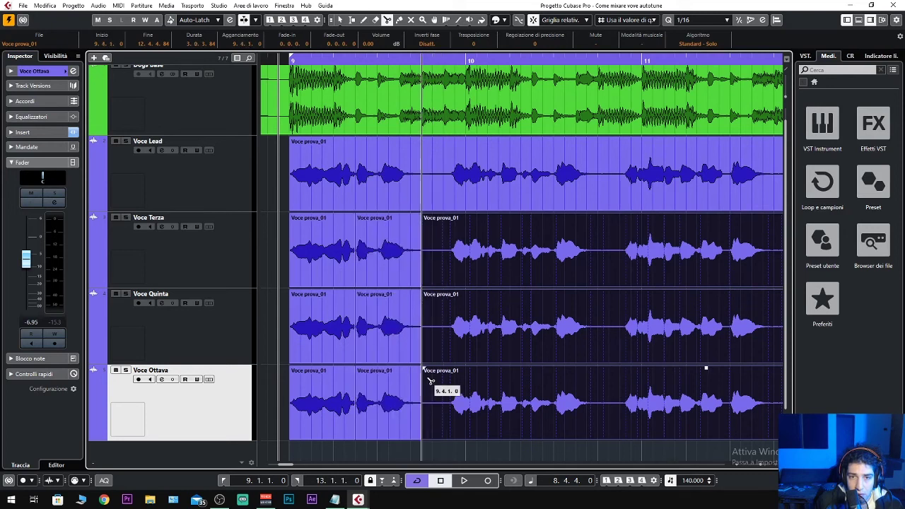
# Split the three harmony clips between the remaining phrases, including cuts at 10.2.2.0, 10.4.2.0, 11.3.4.0 and 12.2.3.0
pyautogui.click(521, 381)
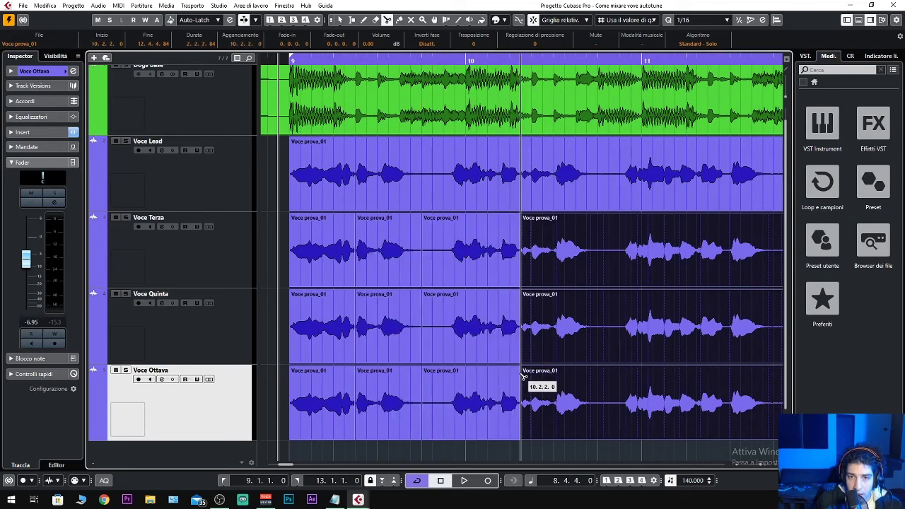
pyautogui.click(609, 370)
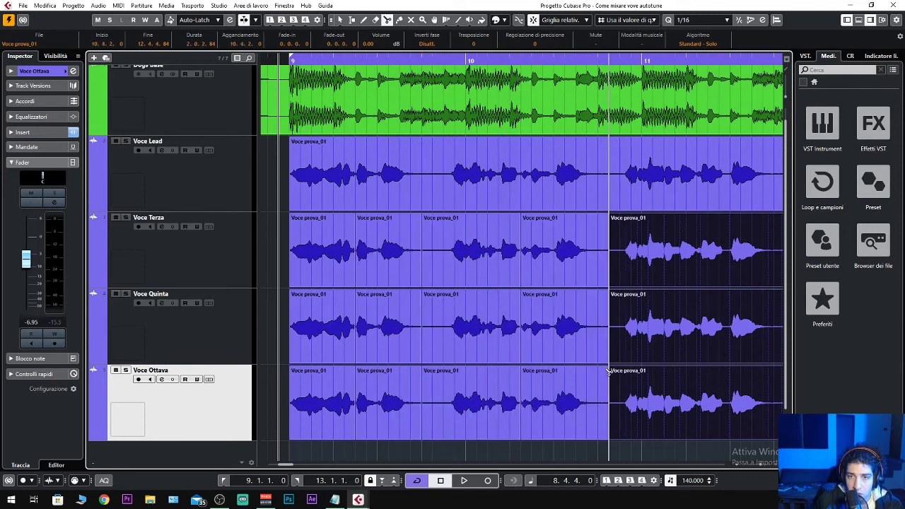
pyautogui.click(697, 366)
pyautogui.click(764, 364)
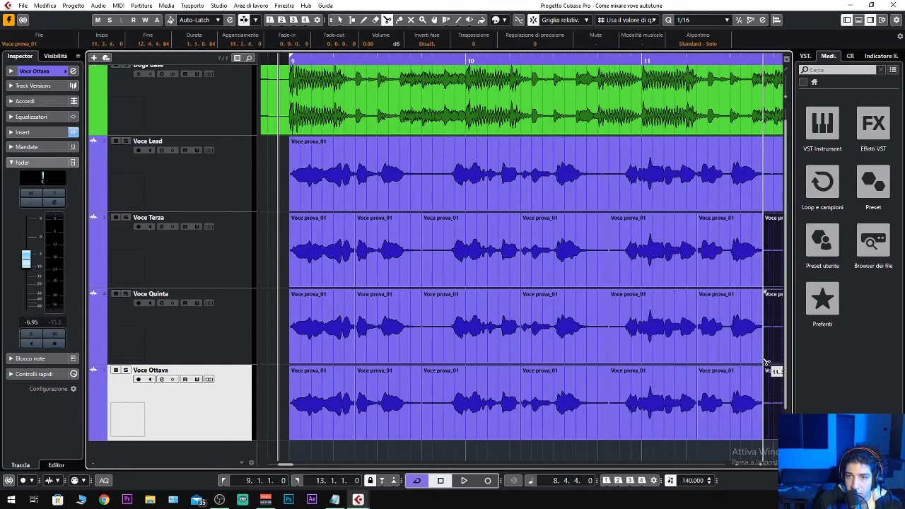
pyautogui.moveTo(289, 464); pyautogui.dragTo(291, 464)
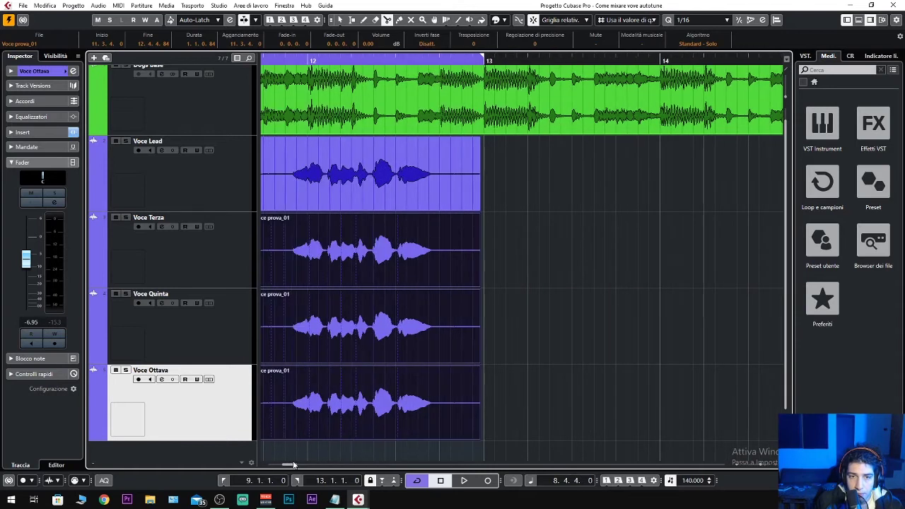
pyautogui.click(373, 369)
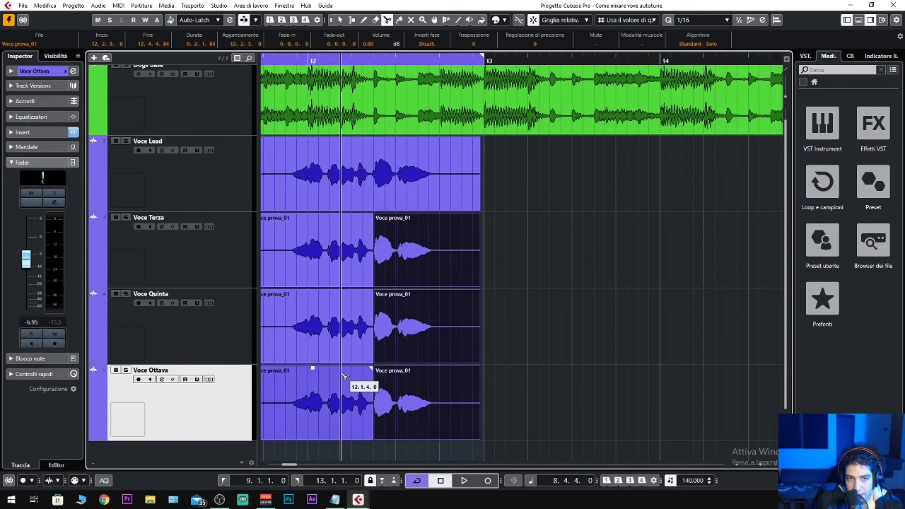
# Mute every other segment on all three harmony tracks, from the opening one, keeping only the phrase endings active
pyautogui.rightClick(328, 391)
pyautogui.click(394, 390)
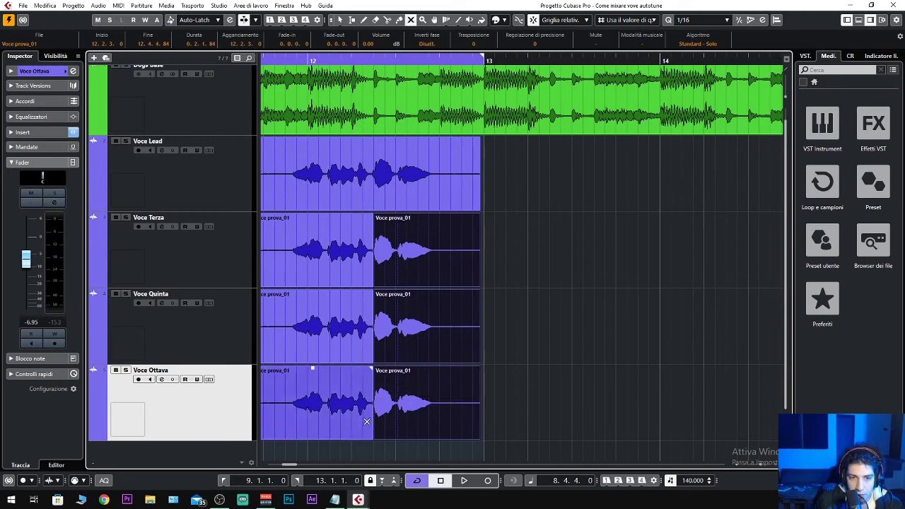
pyautogui.moveTo(346, 449); pyautogui.dragTo(284, 258)
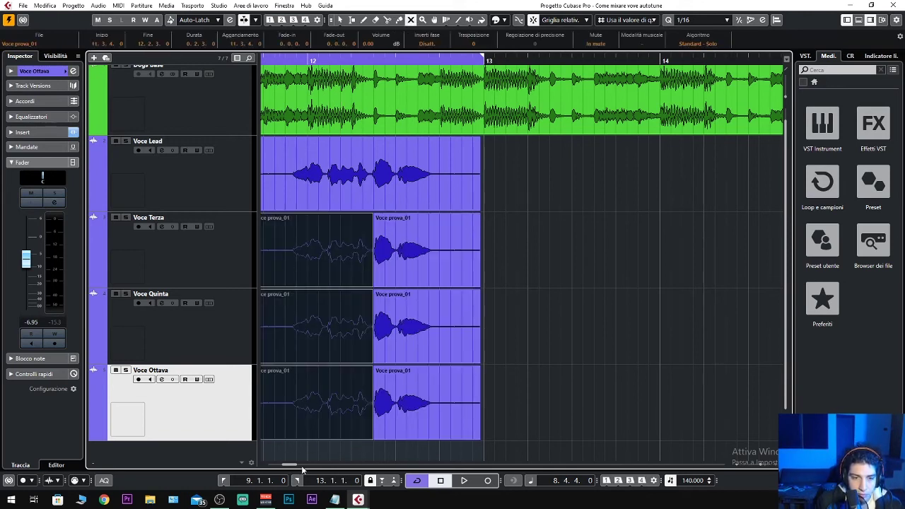
pyautogui.moveTo(292, 464); pyautogui.dragTo(289, 463)
pyautogui.moveTo(459, 452); pyautogui.dragTo(462, 242)
pyautogui.moveTo(297, 445); pyautogui.dragTo(303, 233)
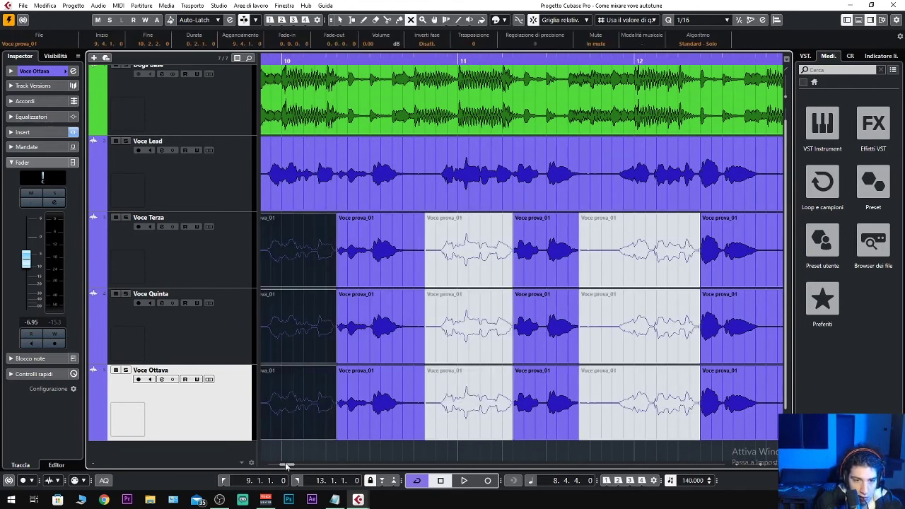
pyautogui.moveTo(285, 465); pyautogui.dragTo(283, 464)
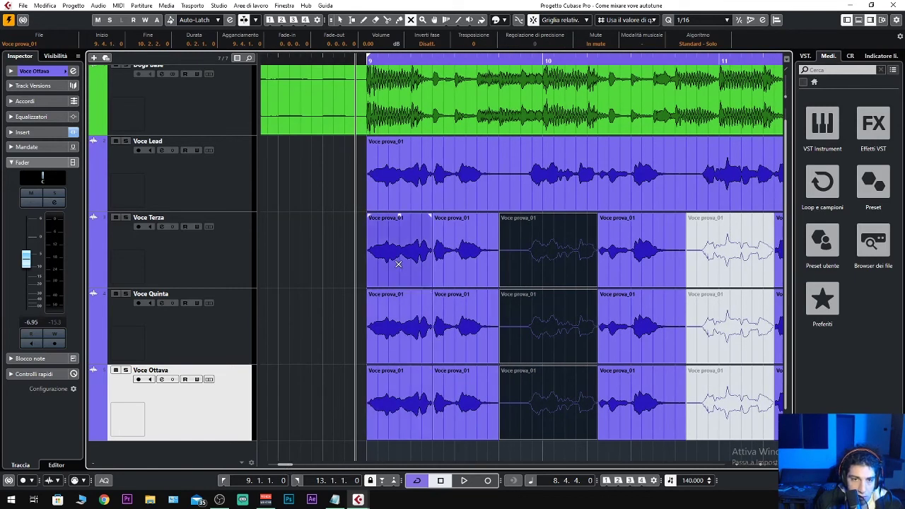
pyautogui.moveTo(354, 233); pyautogui.dragTo(410, 433)
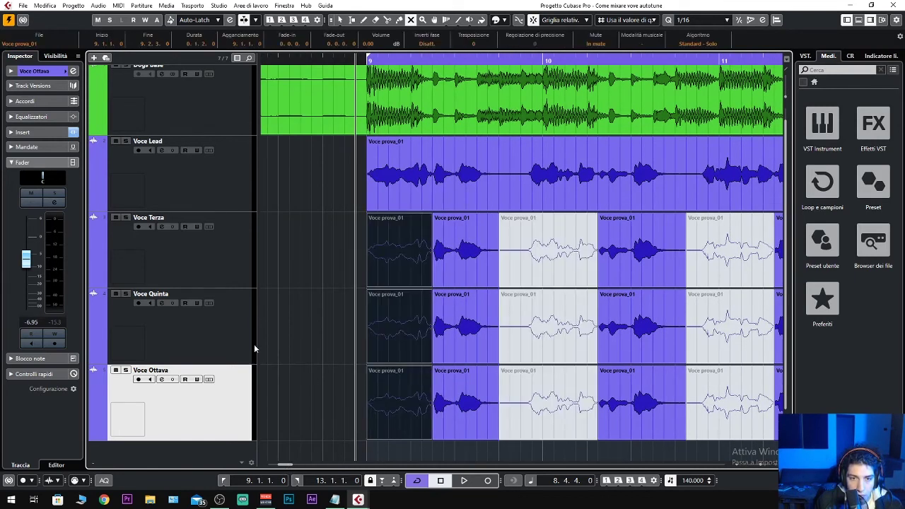
# Switch back to the selection tool and play the mix to check the harmonies on the phrase endings
pyautogui.press('1')
pyautogui.press('space')
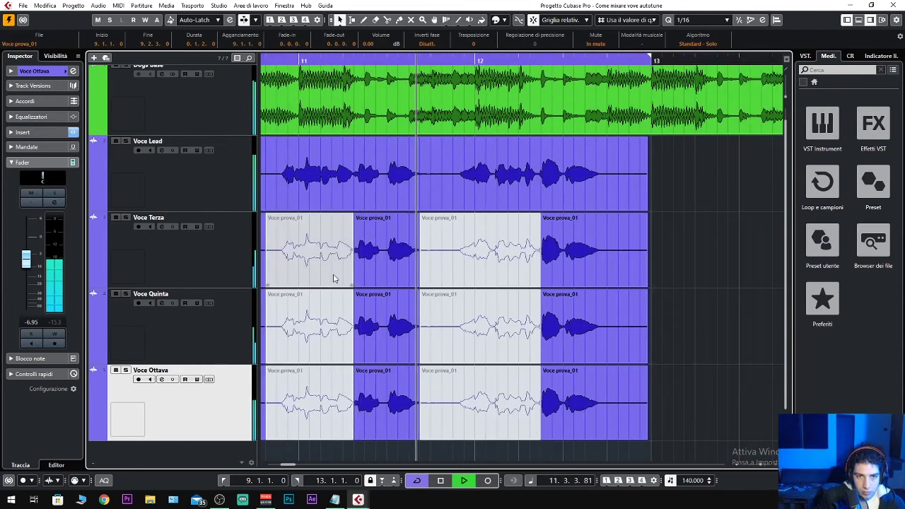
pyautogui.press('space')
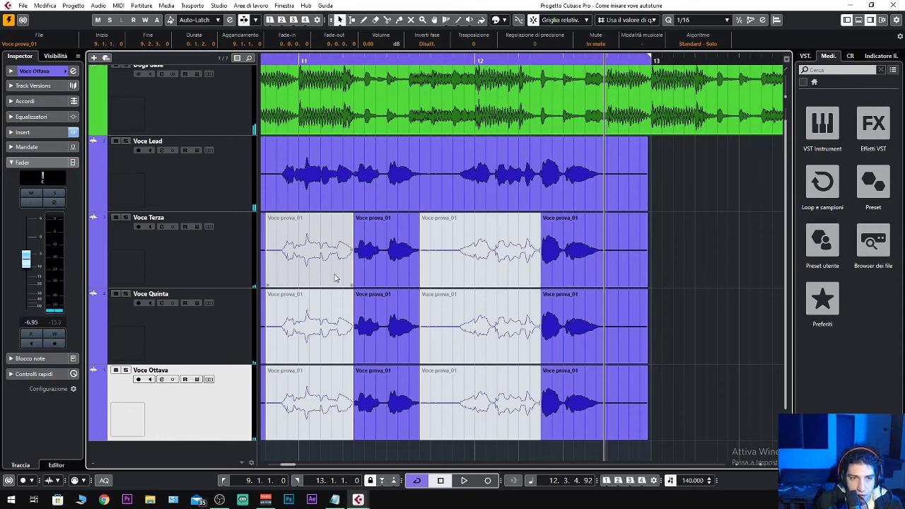
# Add a mono group channel named Cori, routed to Stereo Out, for the Voce Terza, Voce Quinta and Voce Ottava tracks
pyautogui.keyDown('shift'); pyautogui.click(236, 273); pyautogui.keyUp('shift')
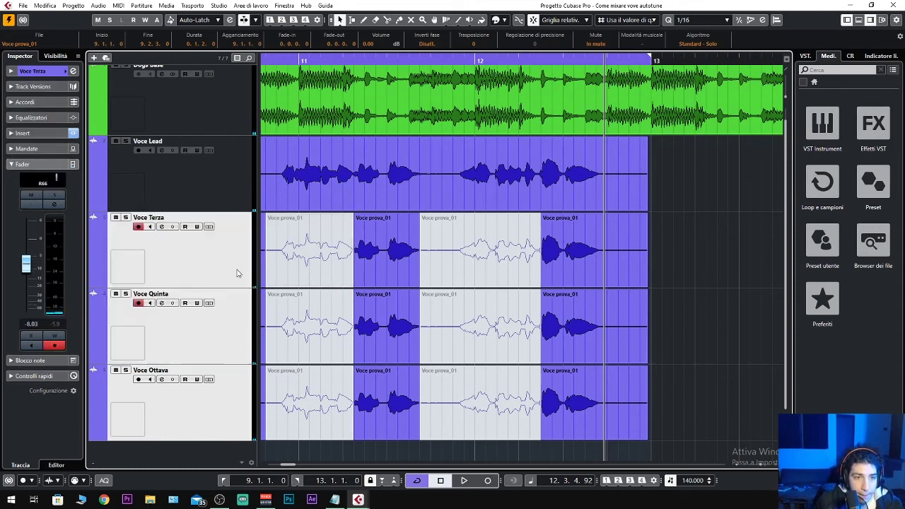
pyautogui.rightClick(239, 407)
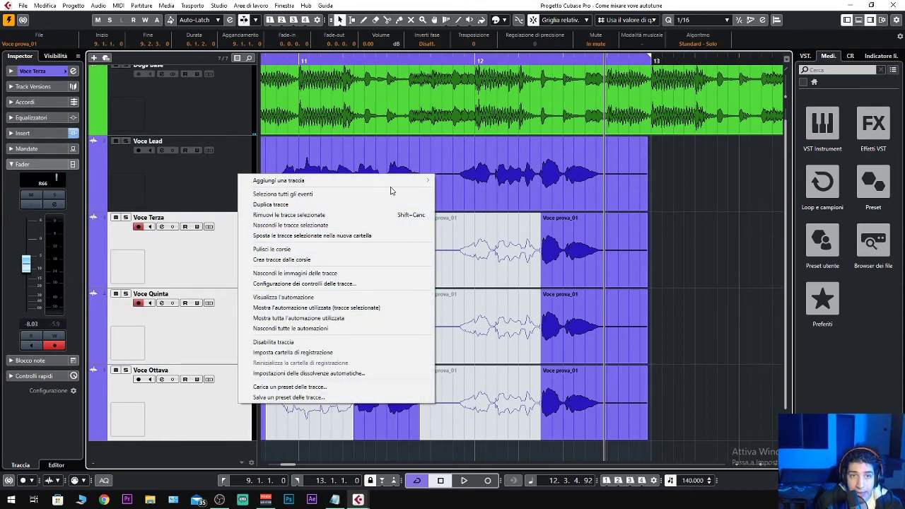
pyautogui.moveTo(392, 182)
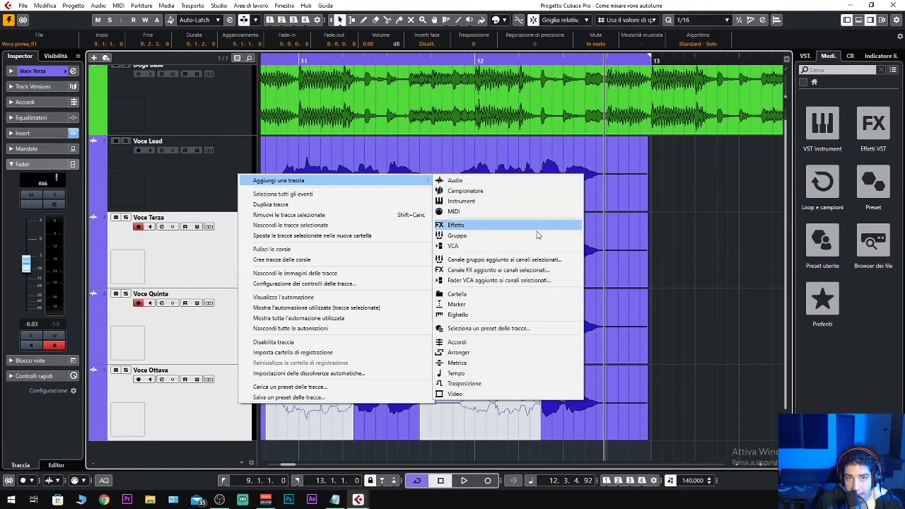
pyautogui.click(534, 260)
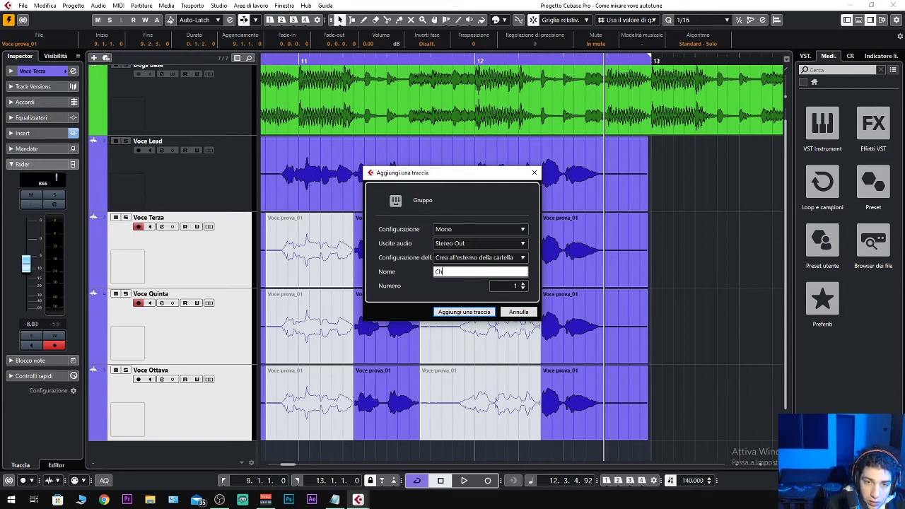
pyautogui.press('BackSpace')
pyautogui.write('ori')
pyautogui.press('Return')
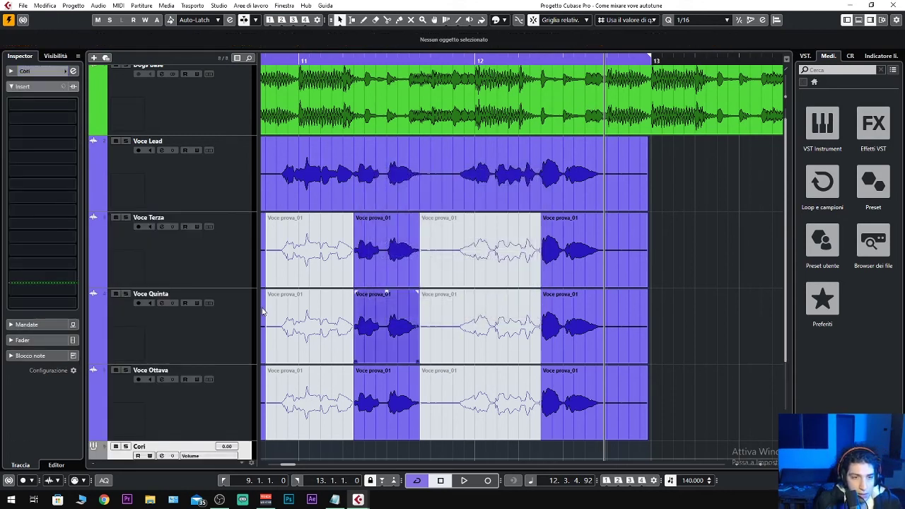
# Play the project and audition the Cori group soloed, then within the full mix
pyautogui.scroll(-1, 237, 349)
pyautogui.press('space')
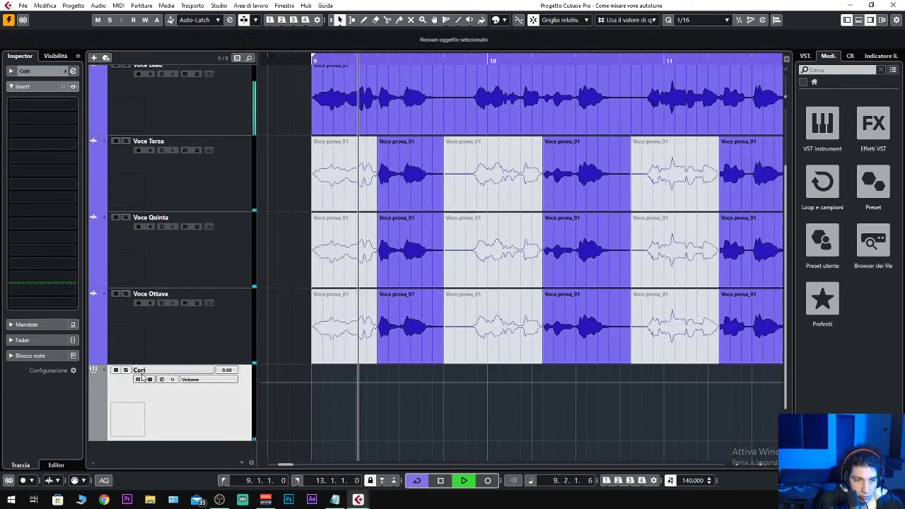
pyautogui.click(126, 370)
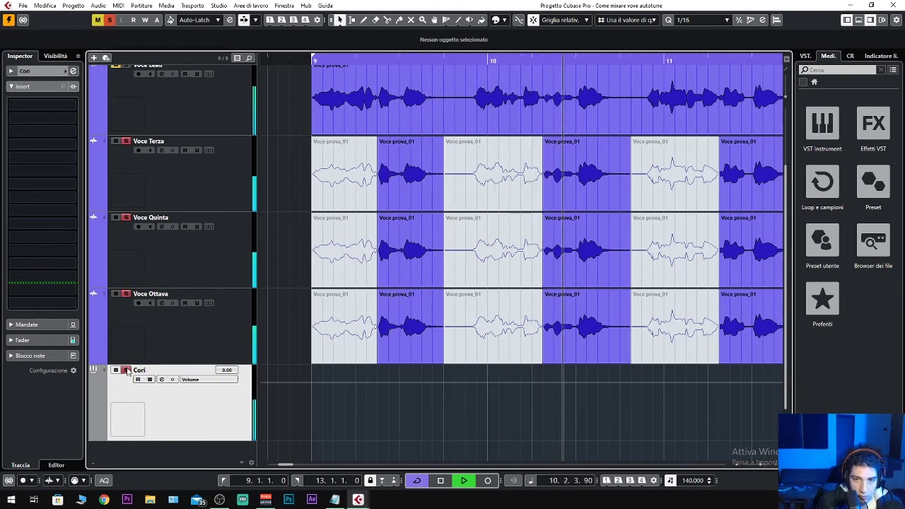
pyautogui.click(126, 370)
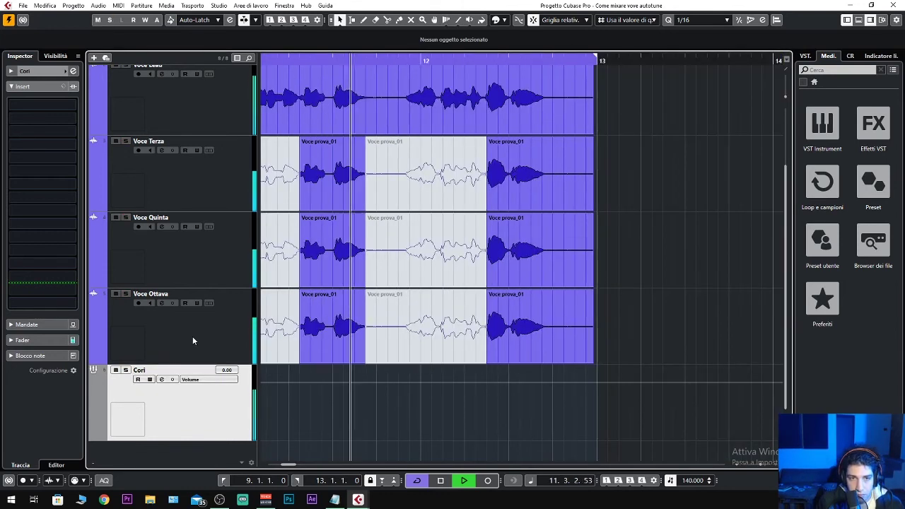
pyautogui.press('space')
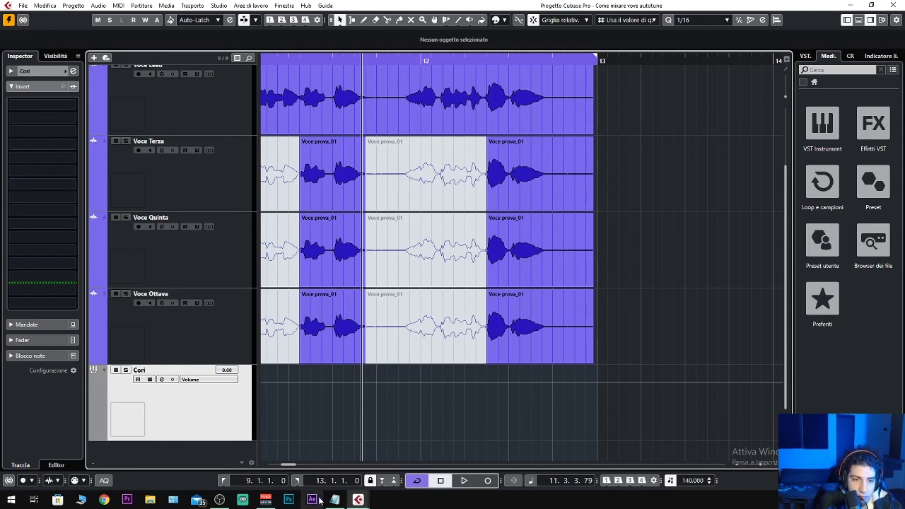
pyautogui.moveTo(286, 465); pyautogui.dragTo(285, 468)
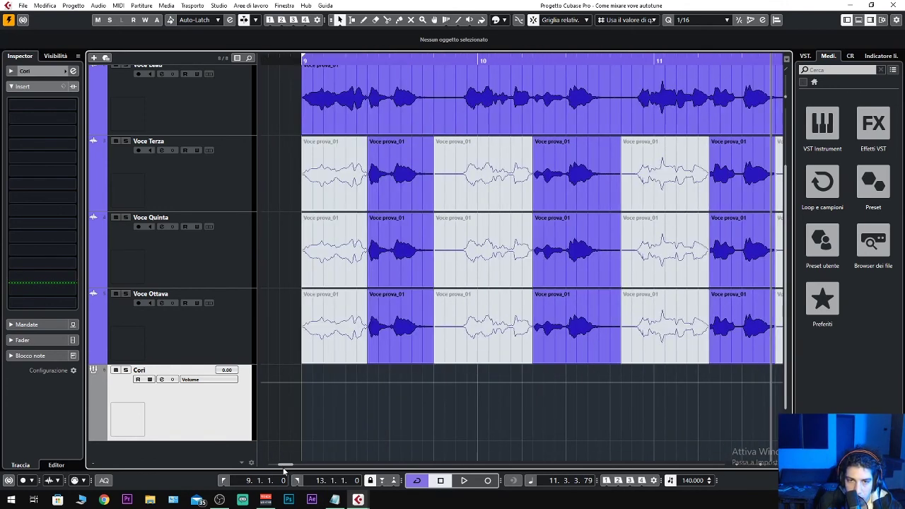
pyautogui.scroll(2, 715, 428)
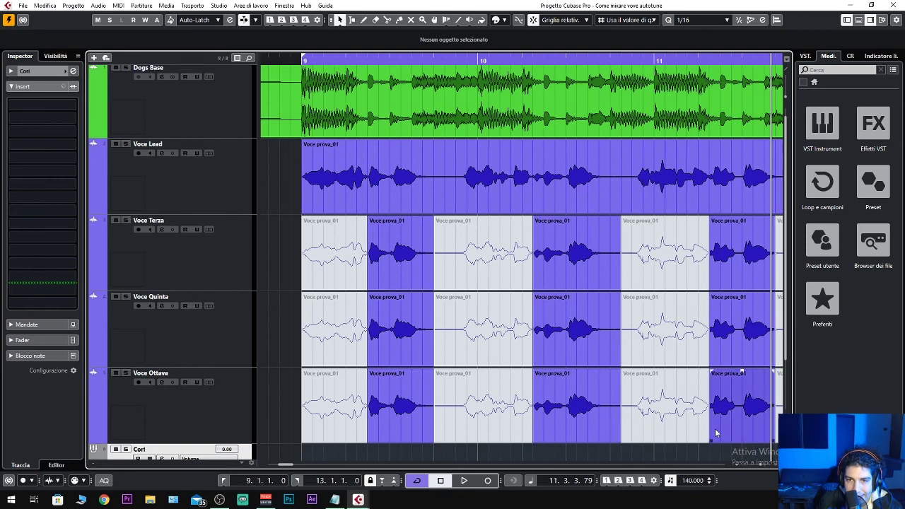